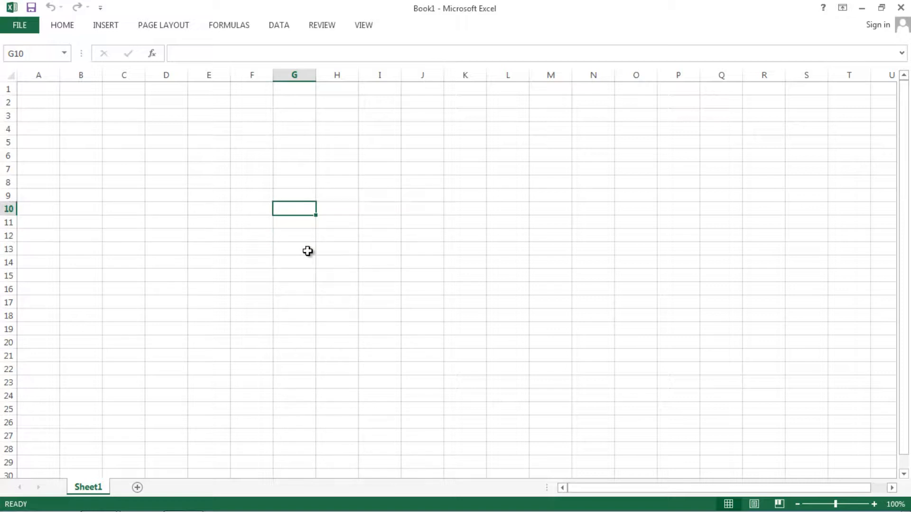
# - Open the recent workbook "adjusting" from the chapt 4 exercise files and enable editing
pyautogui.hotkey('ctrl', 'o')
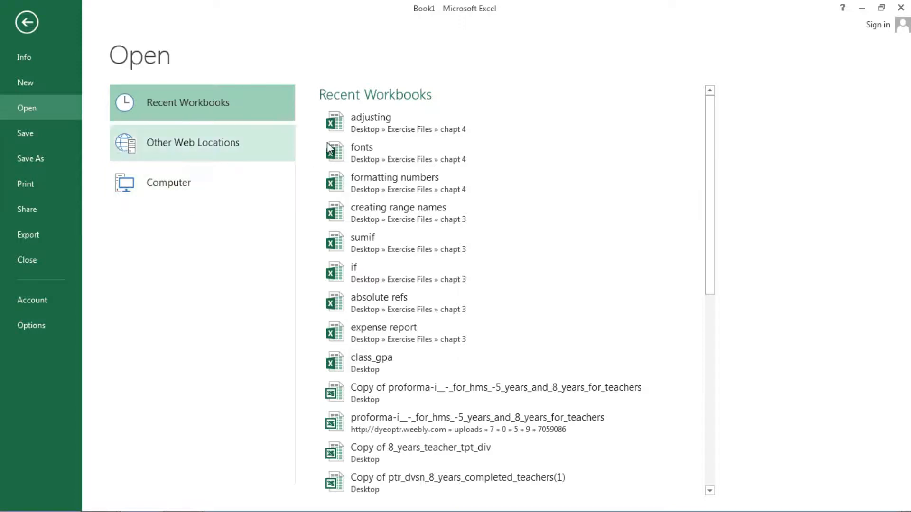
pyautogui.click(378, 125)
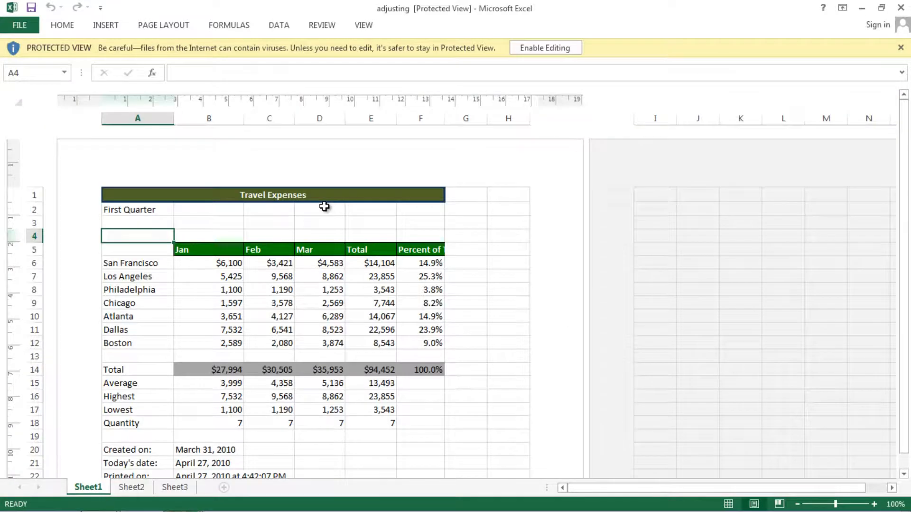
pyautogui.click(538, 49)
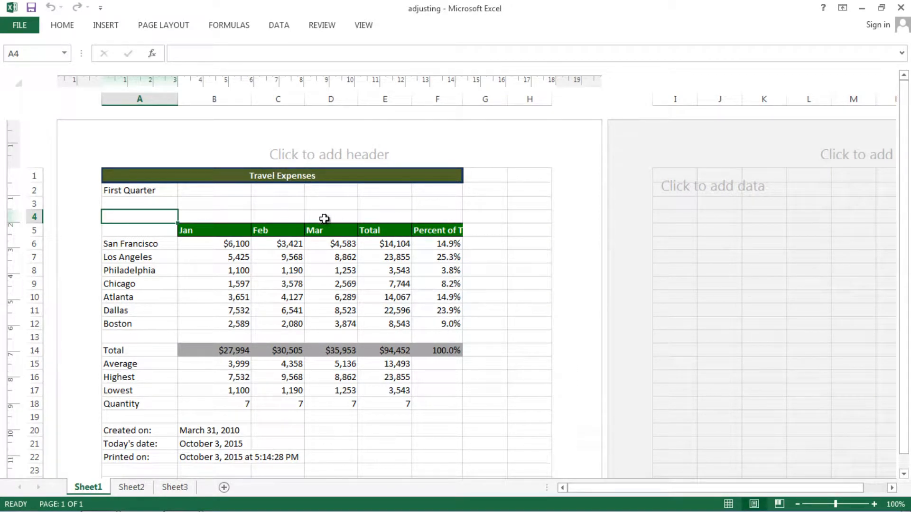
# - Make row 1 about three times taller and middle-align the Travel Expenses title vertically within it
pyautogui.click(261, 175)
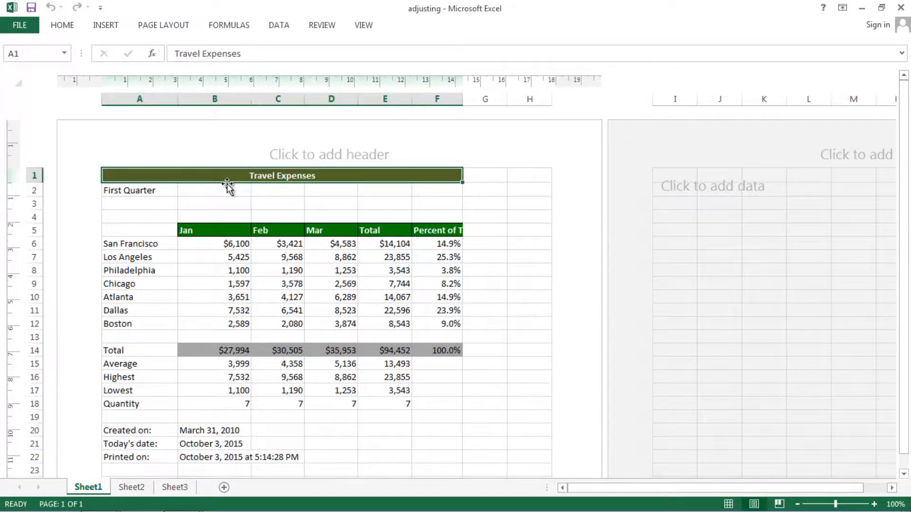
pyautogui.click(275, 192)
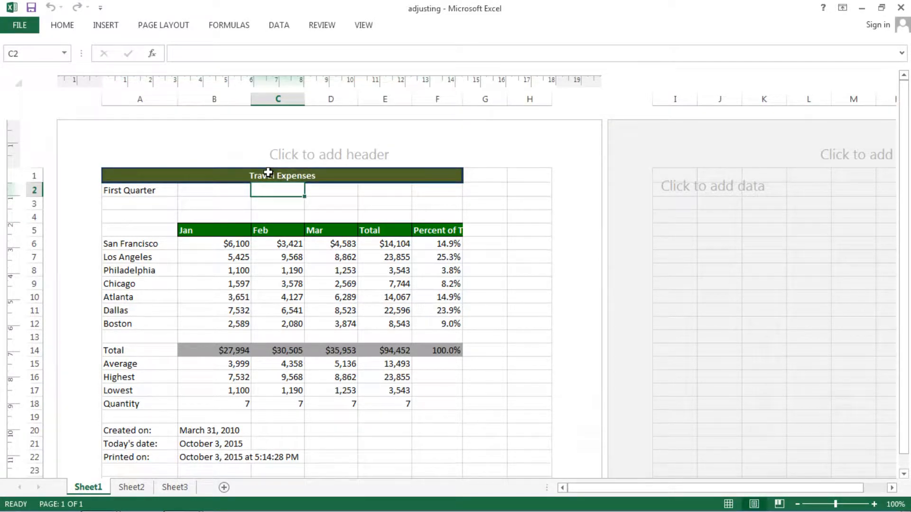
pyautogui.click(268, 173)
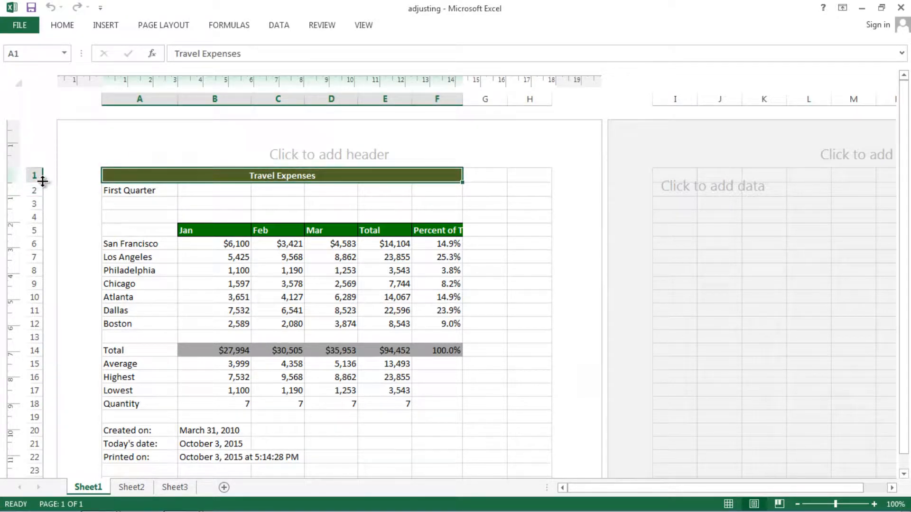
pyautogui.moveTo(42, 182); pyautogui.dragTo(47, 218)
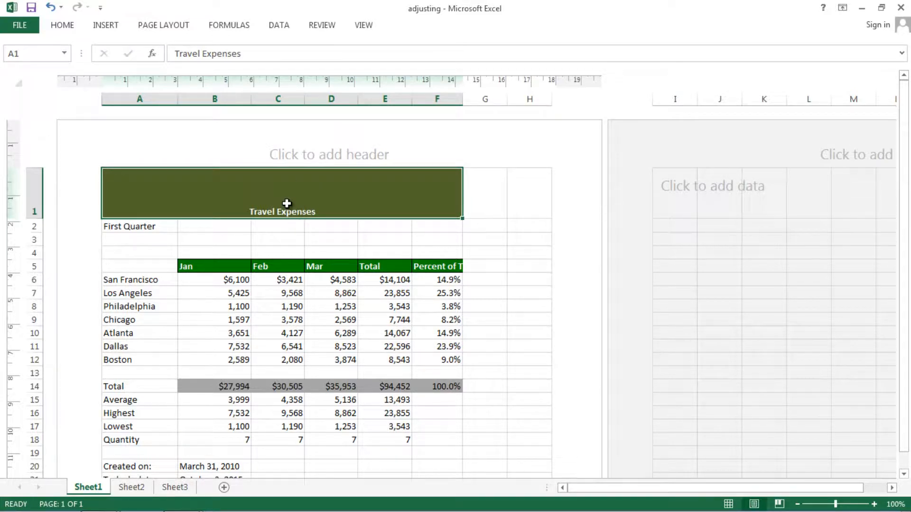
pyautogui.click(62, 26)
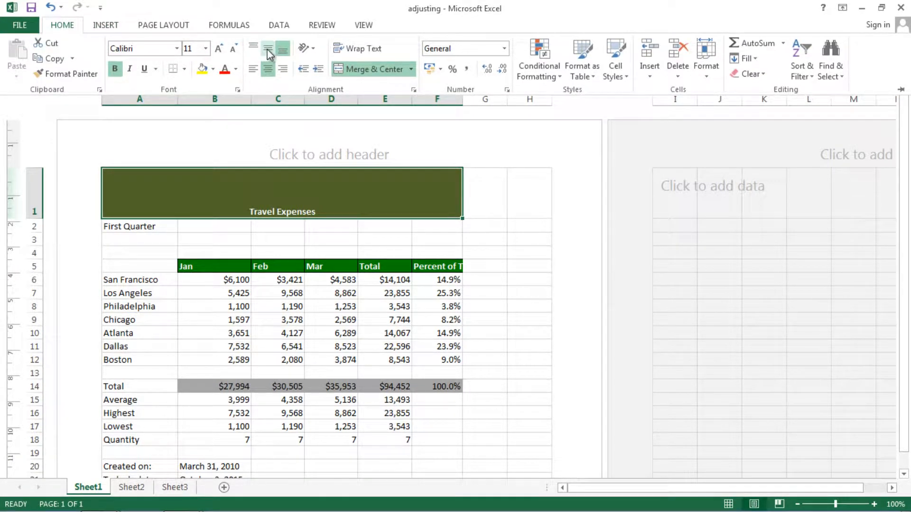
pyautogui.click(269, 51)
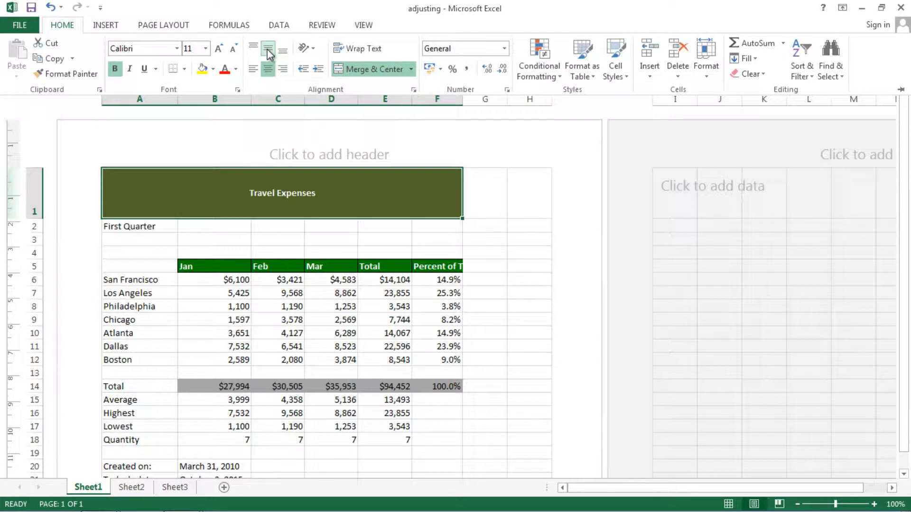
# - Set the Travel Expenses title to font size 18 in Arial Black
pyautogui.click(206, 49)
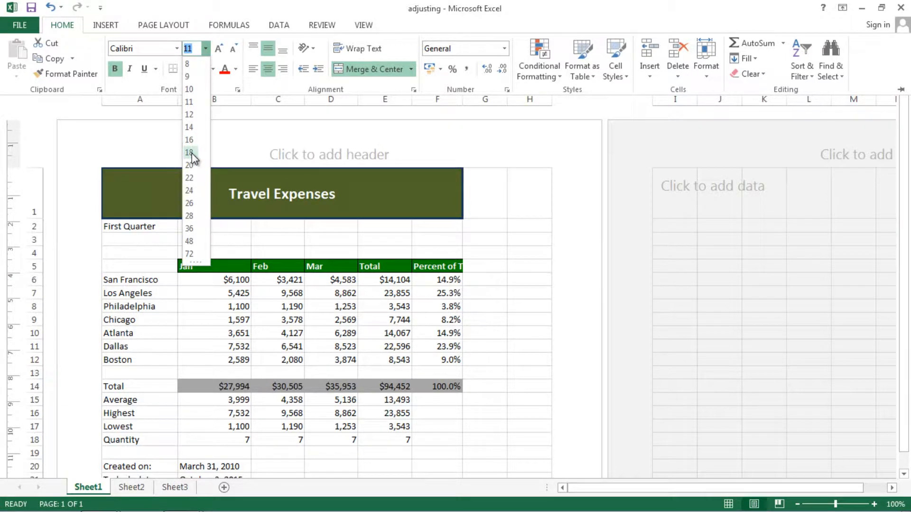
pyautogui.click(192, 153)
pyautogui.click(66, 27)
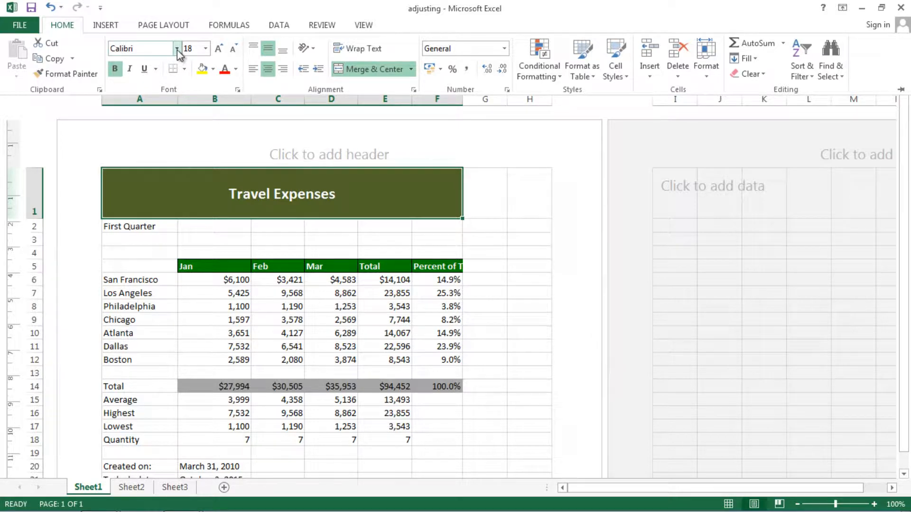
pyautogui.click(177, 49)
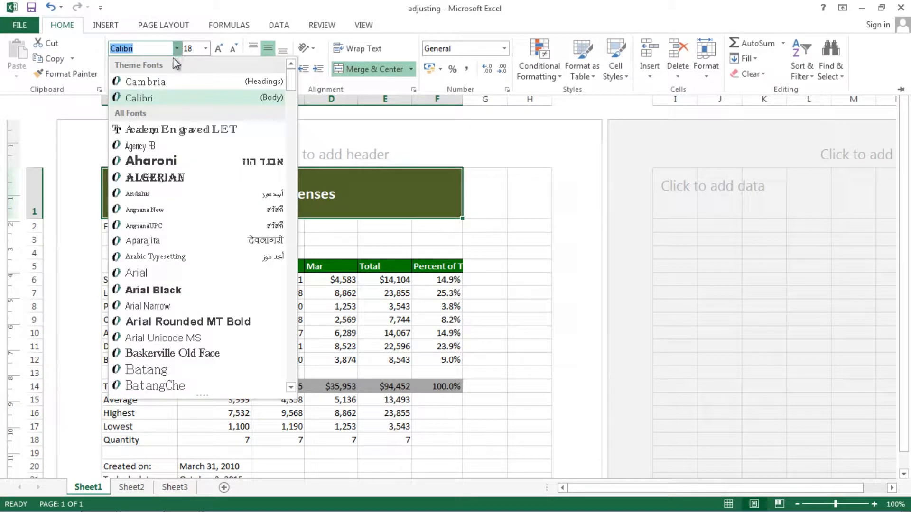
pyautogui.click(148, 290)
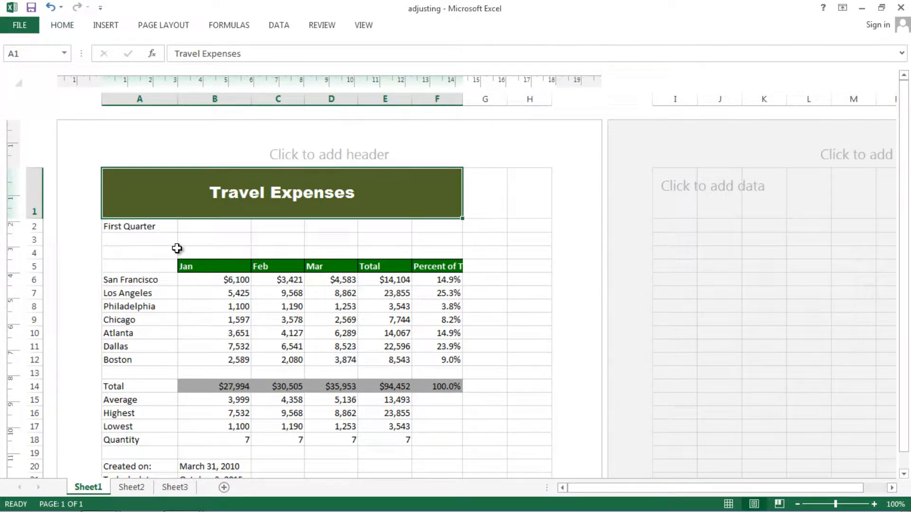
# - Center the column headings Jan through Percent of Total in cells B5:F5 horizontally
pyautogui.click(204, 265)
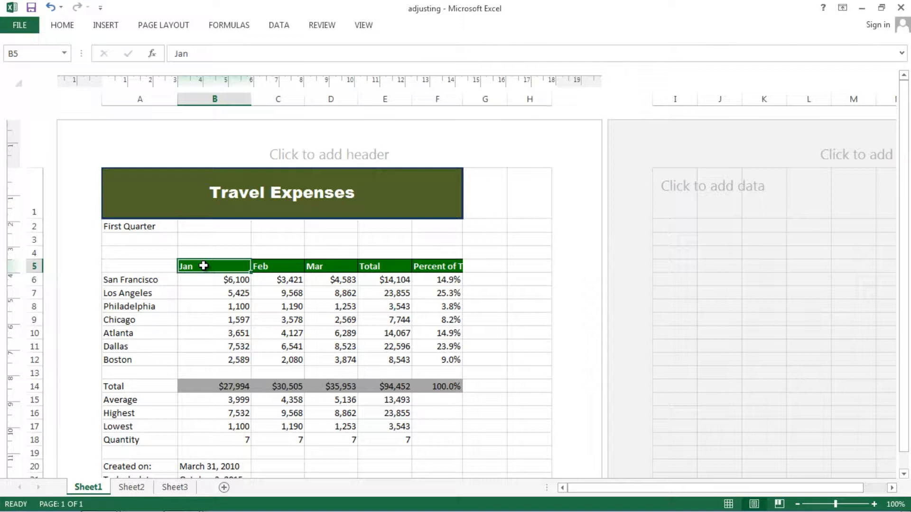
pyautogui.moveTo(204, 265); pyautogui.dragTo(451, 266)
pyautogui.click(64, 26)
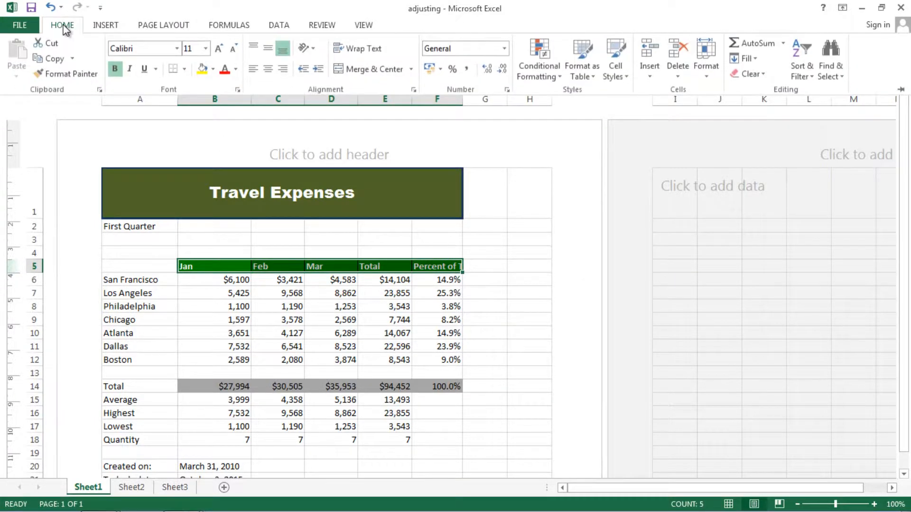
pyautogui.click(268, 70)
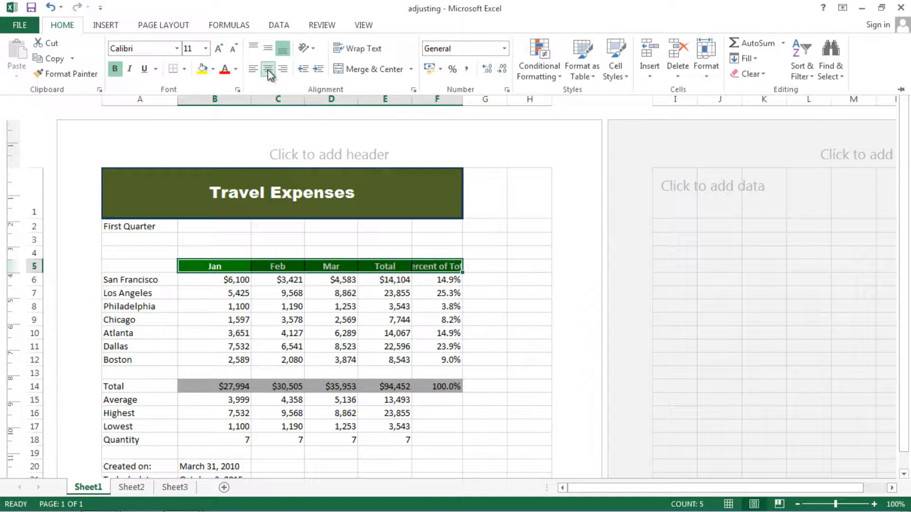
pyautogui.click(208, 294)
pyautogui.click(209, 281)
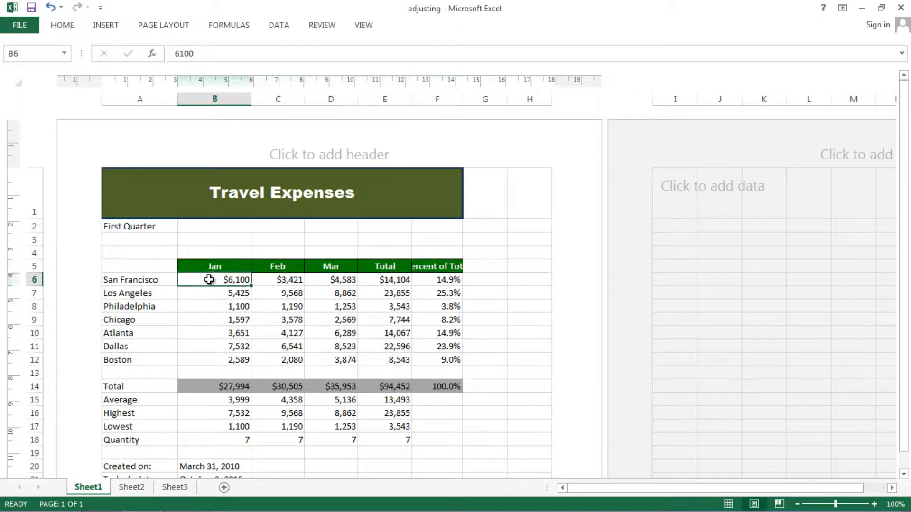
pyautogui.click(211, 268)
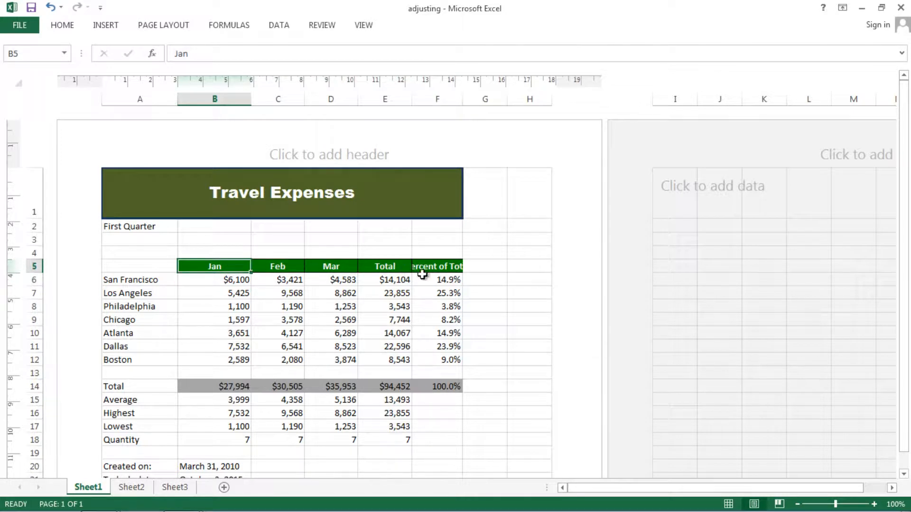
# - Widen column F by AutoFit so the Percent of Total heading fits completely
pyautogui.click(435, 266)
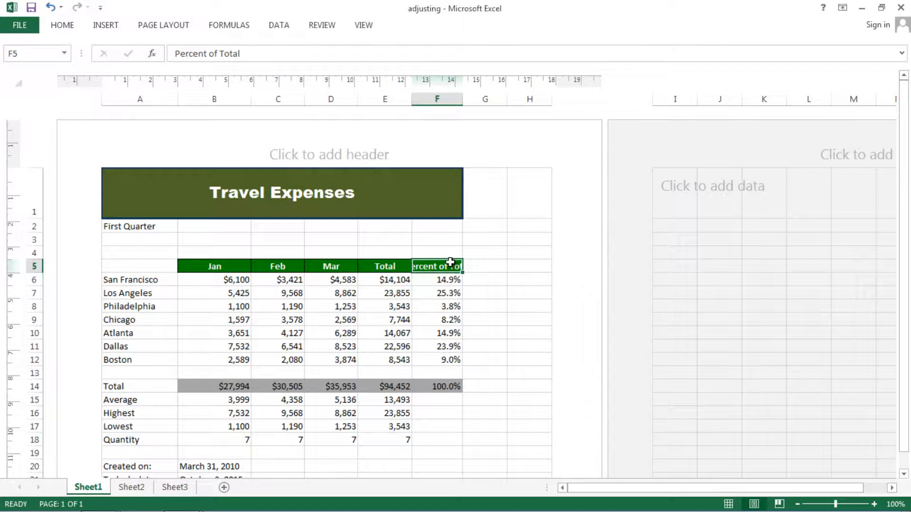
pyautogui.click(434, 293)
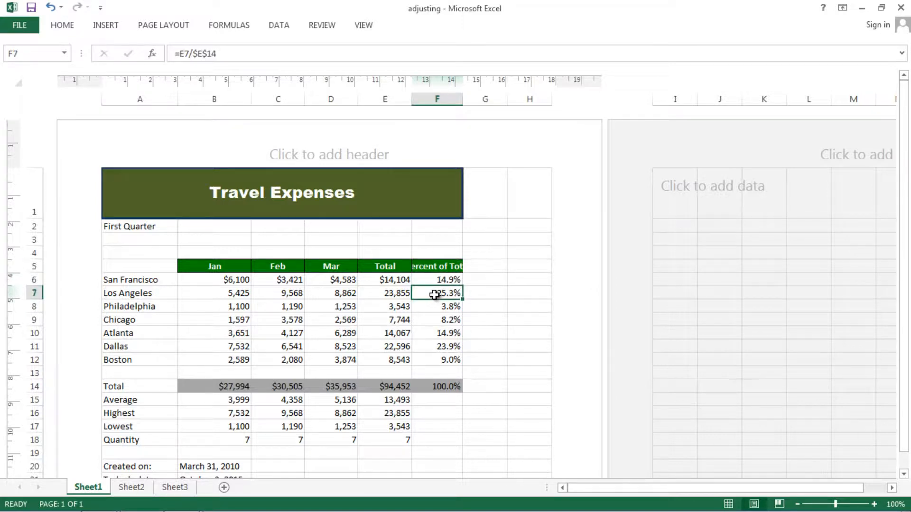
pyautogui.click(431, 263)
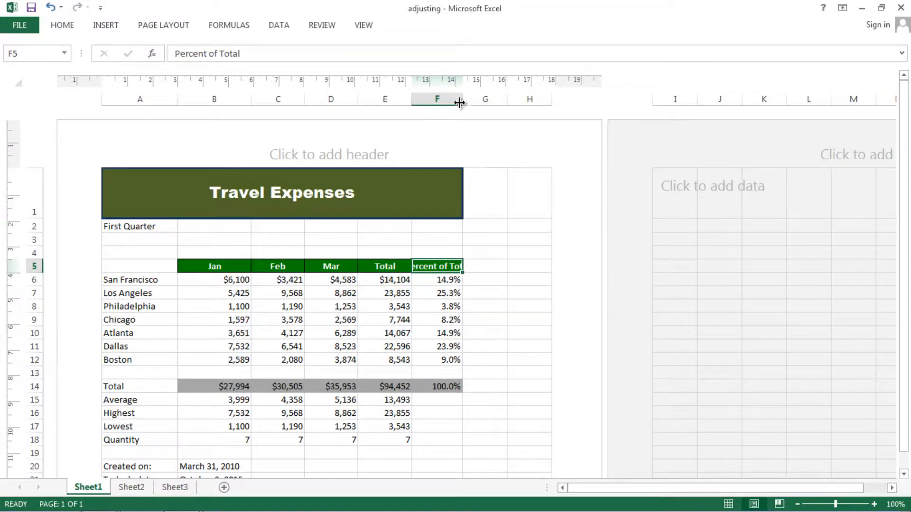
pyautogui.moveTo(464, 98)
pyautogui.mouseDown()
pyautogui.moveTo(485, 99)
pyautogui.moveTo(470, 99)
pyautogui.mouseUp()
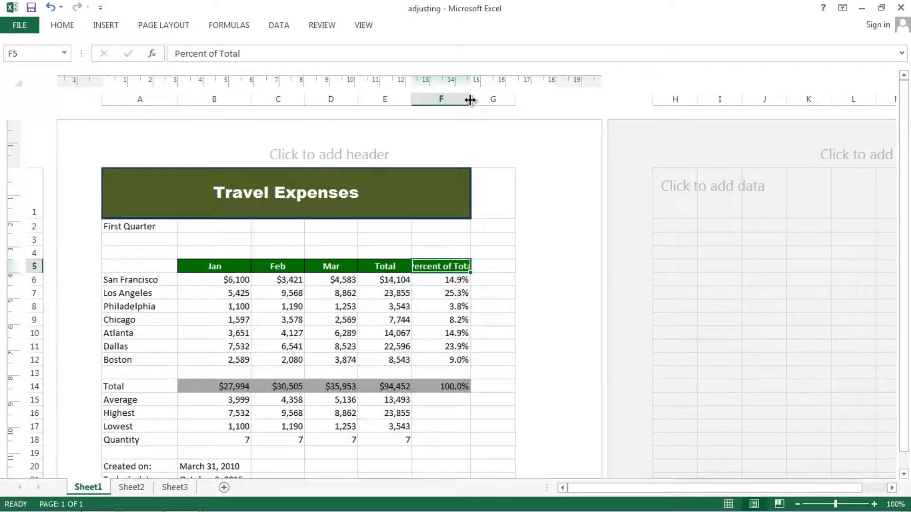
pyautogui.doubleClick(470, 99)
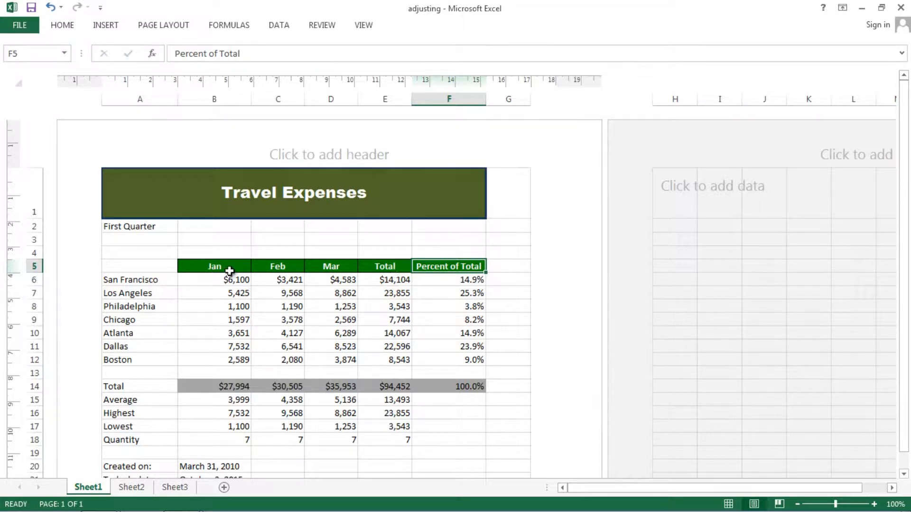
pyautogui.click(204, 266)
pyautogui.click(292, 267)
pyautogui.click(332, 267)
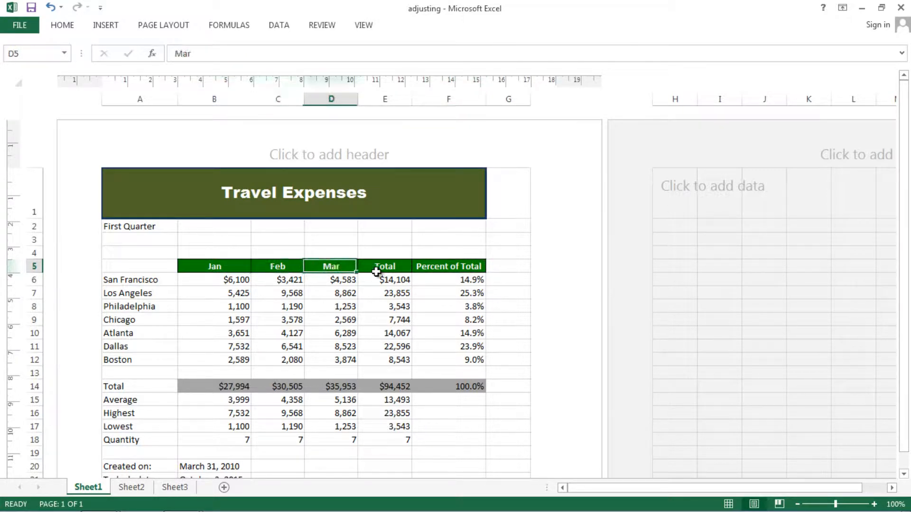
pyautogui.click(396, 266)
pyautogui.click(442, 265)
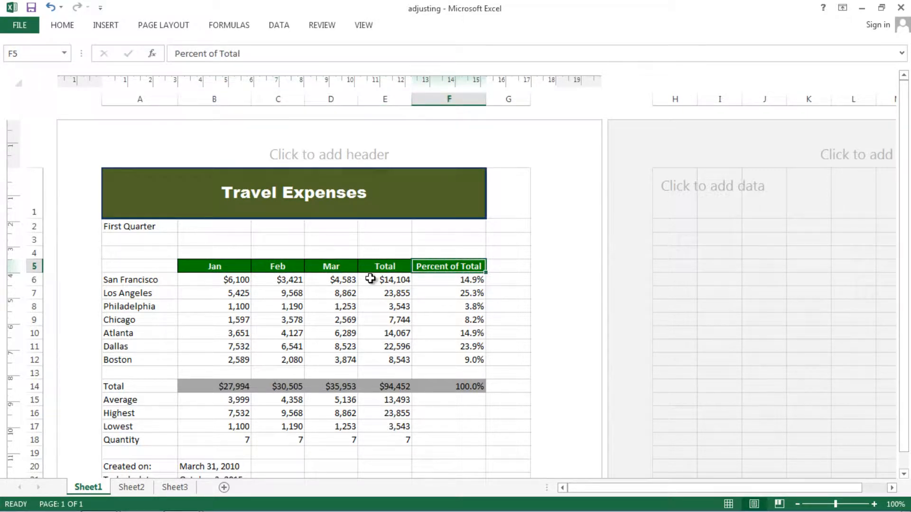
pyautogui.click(394, 266)
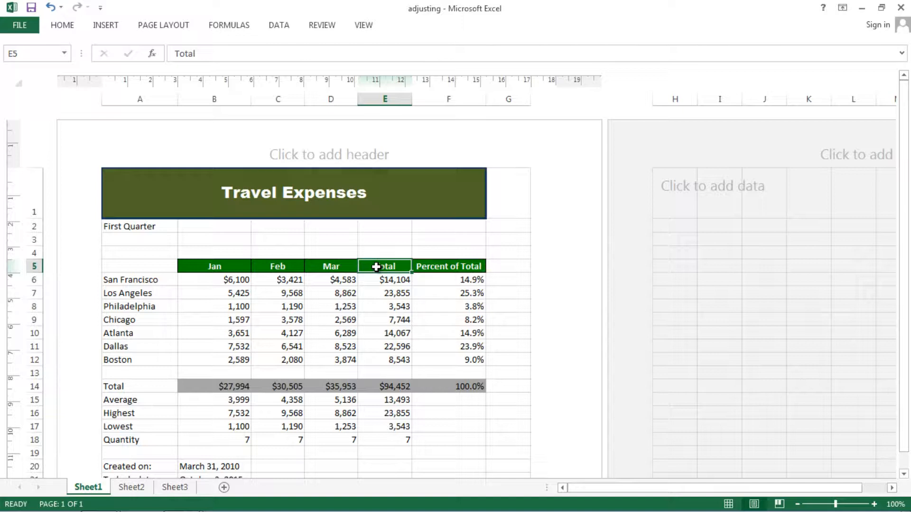
# - Narrow columns B through E together to one equal width, slightly narrower than the Feb column
pyautogui.click(211, 264)
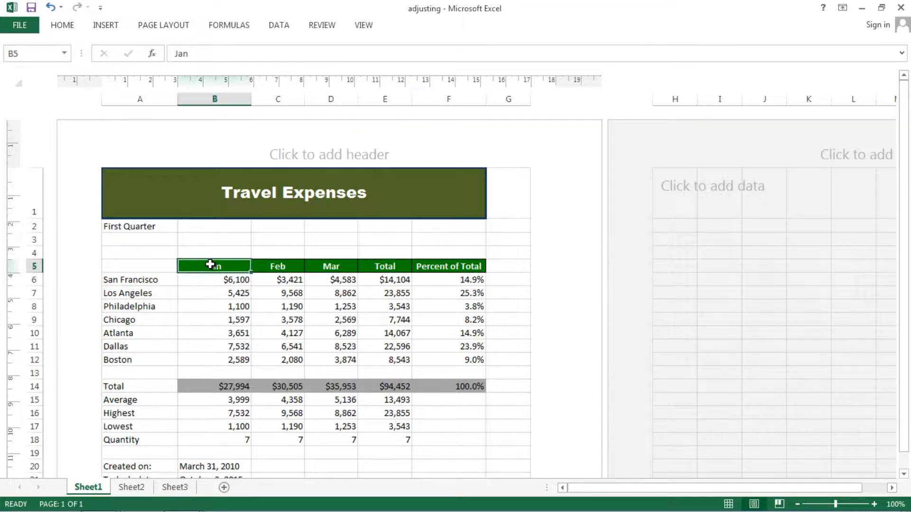
pyautogui.moveTo(228, 100); pyautogui.dragTo(376, 97)
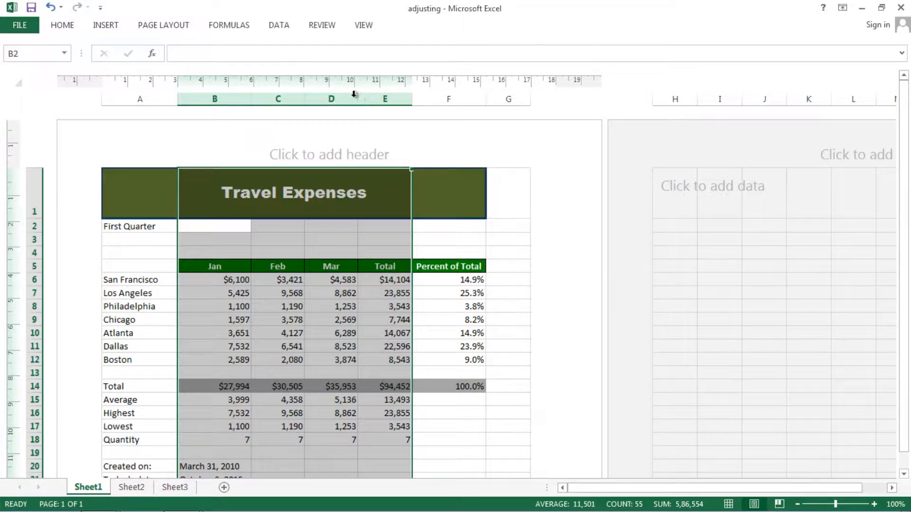
pyautogui.moveTo(303, 102); pyautogui.dragTo(297, 100)
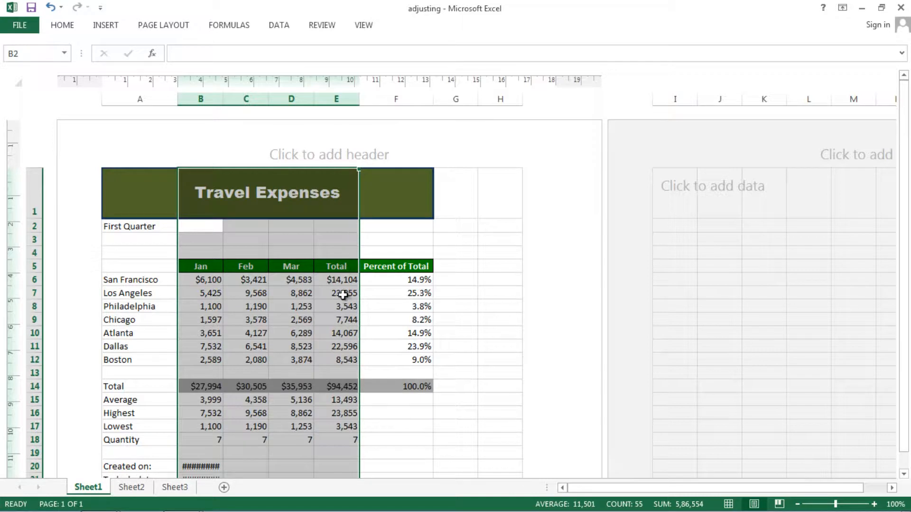
# - Merge cells B20:C20 so the Created on date fits, and left-align the date
pyautogui.scroll(-3, 342, 294)
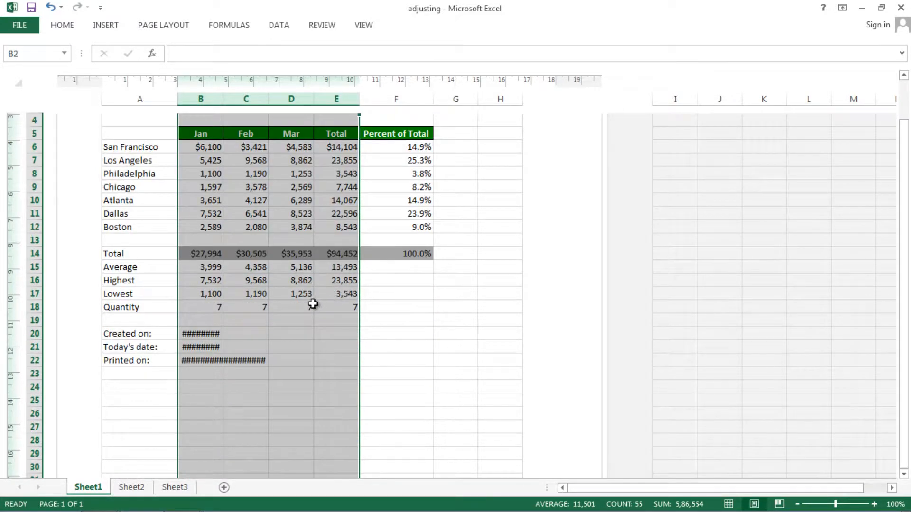
pyautogui.click(204, 337)
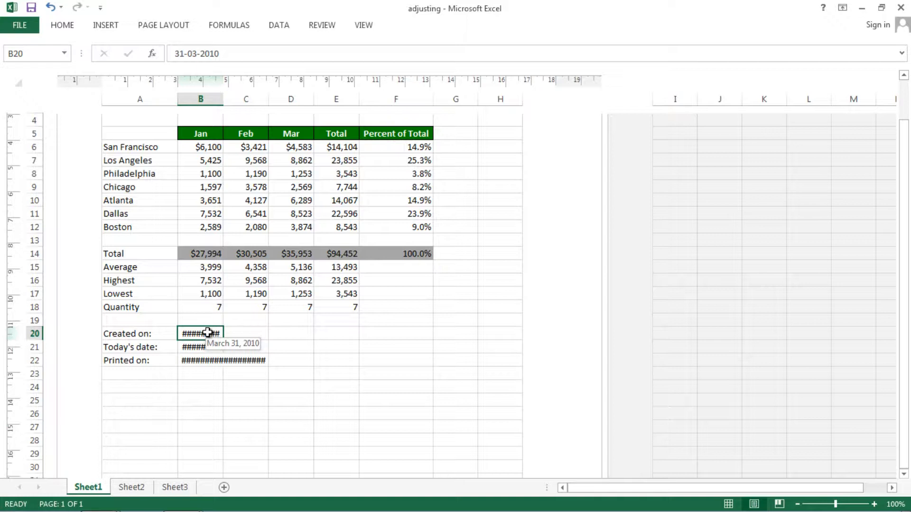
pyautogui.moveTo(208, 333); pyautogui.dragTo(244, 332)
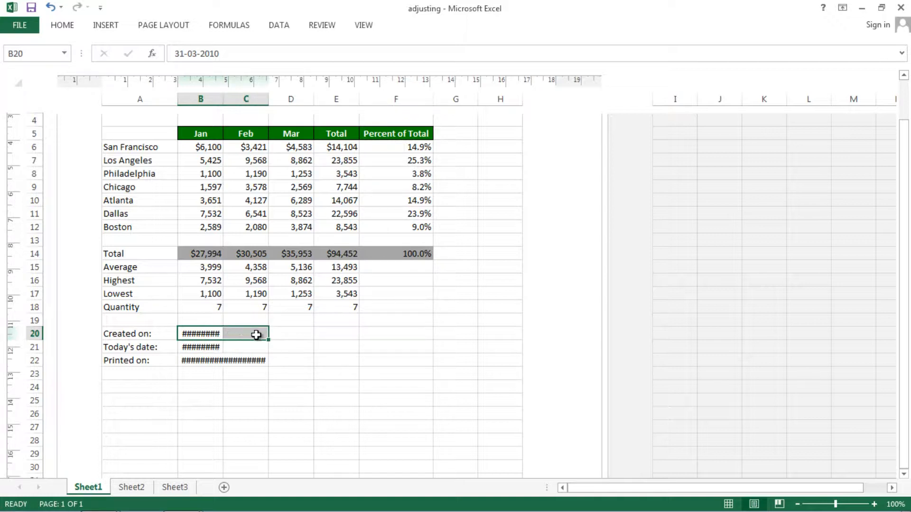
pyautogui.click(70, 24)
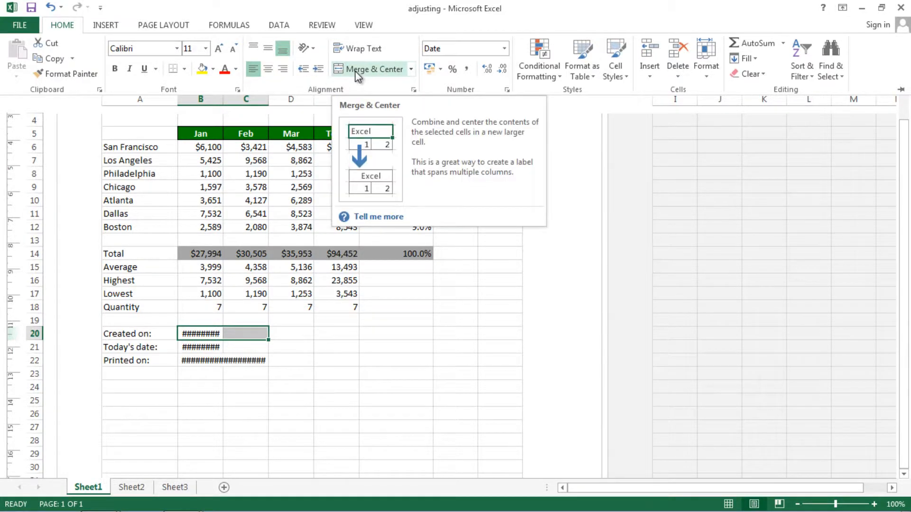
pyautogui.click(354, 70)
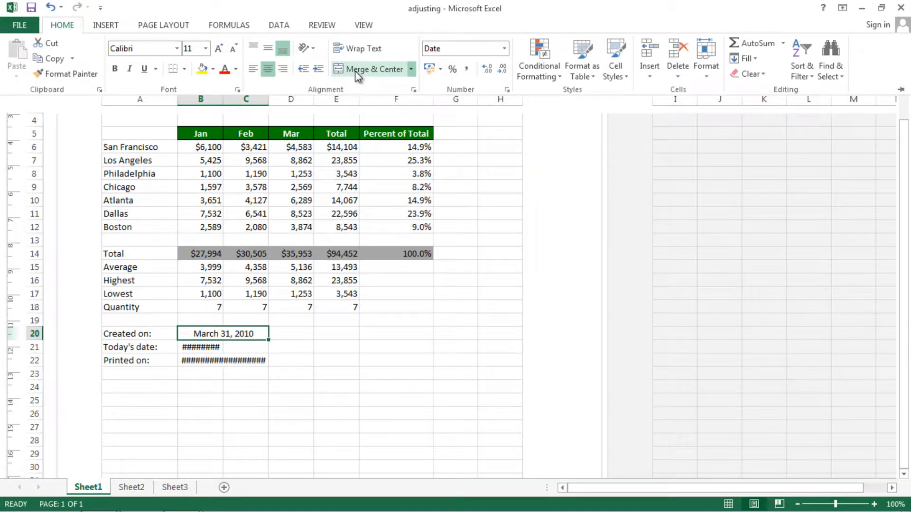
pyautogui.click(253, 70)
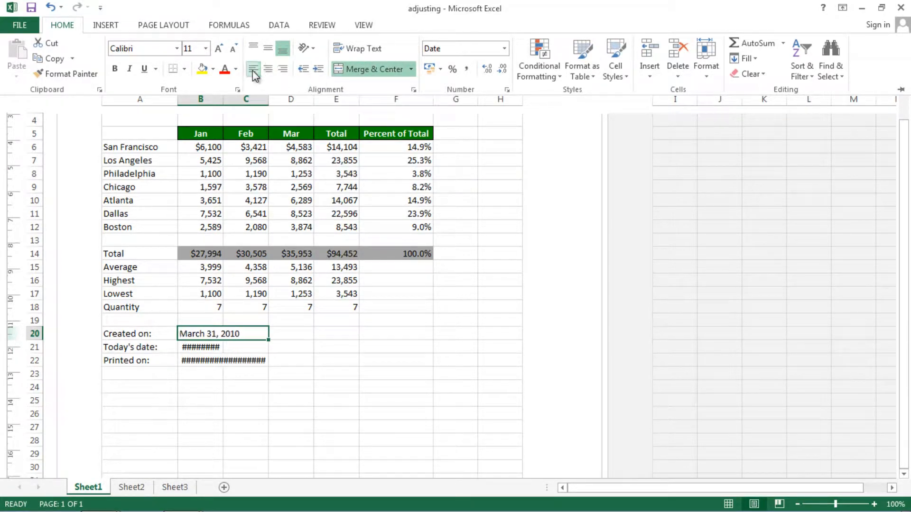
# - Merge cells B21:C21 so the Today's date value fits, and left-align the date
pyautogui.click(201, 348)
pyautogui.click(199, 347)
pyautogui.moveTo(198, 345); pyautogui.dragTo(237, 345)
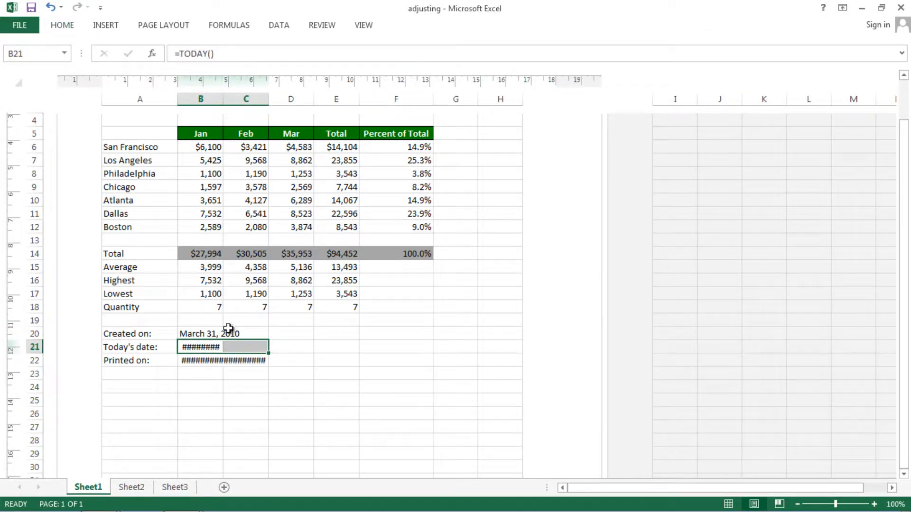
pyautogui.click(63, 26)
pyautogui.click(368, 69)
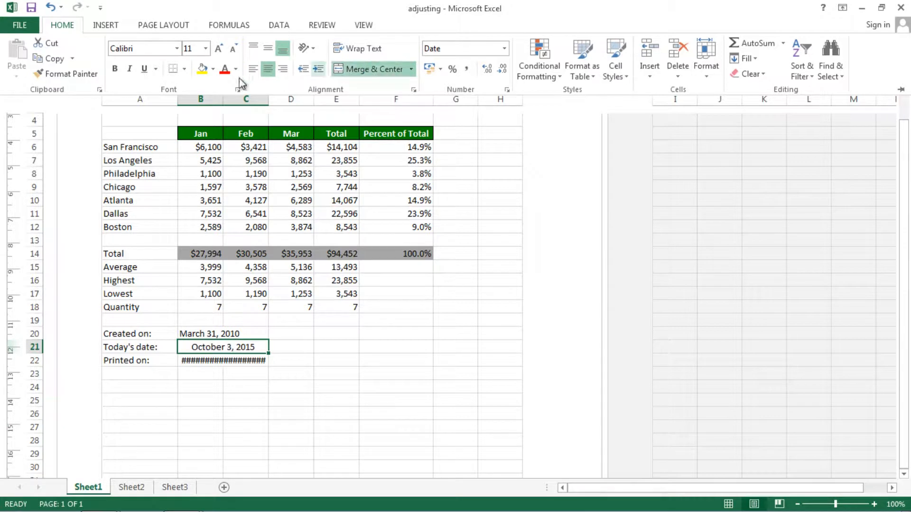
pyautogui.click(252, 69)
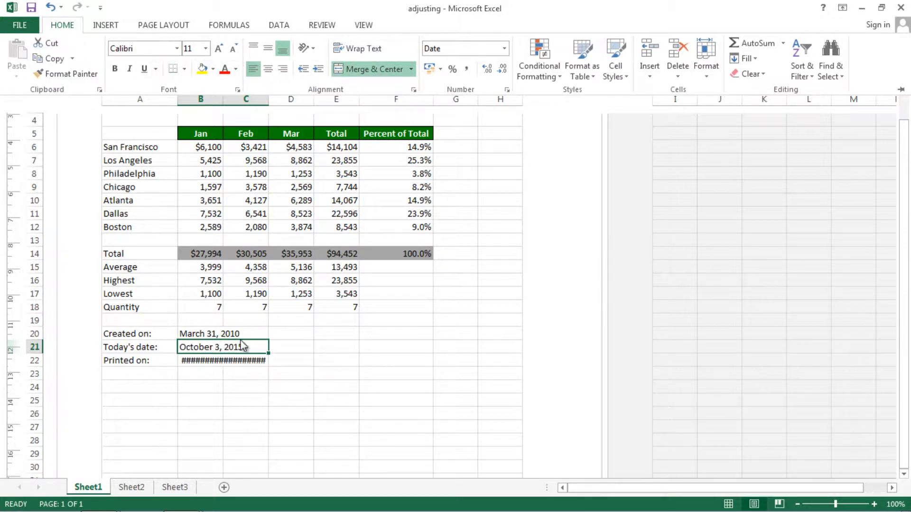
# - Merge cells B22:D22 so the Printed on date and time fit, and left-align the merged cell
pyautogui.click(191, 360)
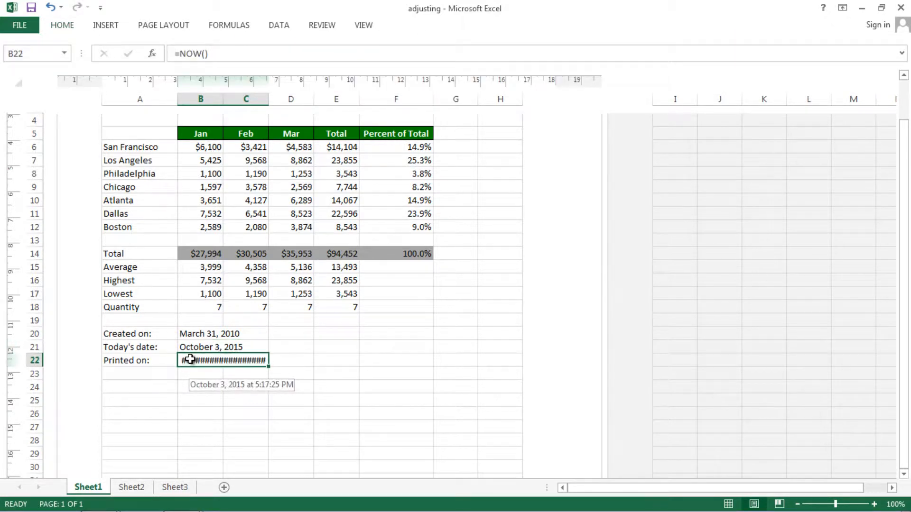
pyautogui.moveTo(267, 359); pyautogui.dragTo(291, 359)
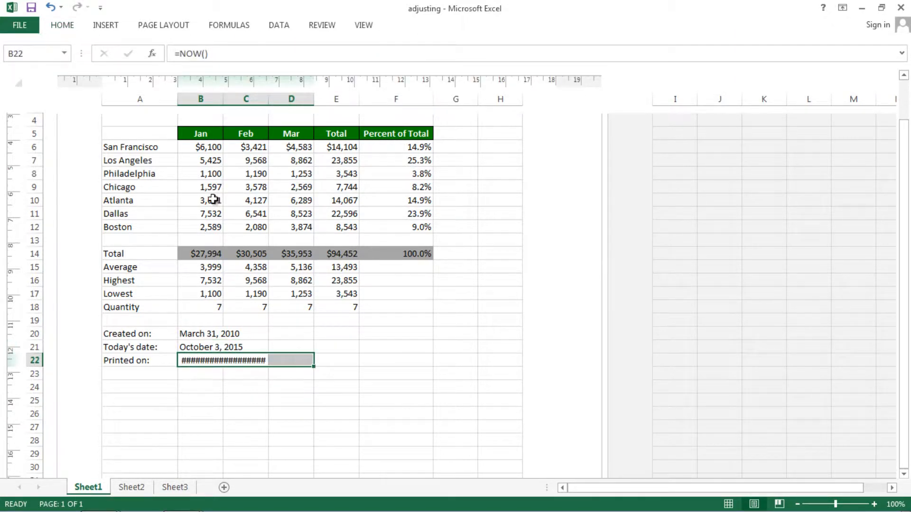
pyautogui.click(70, 28)
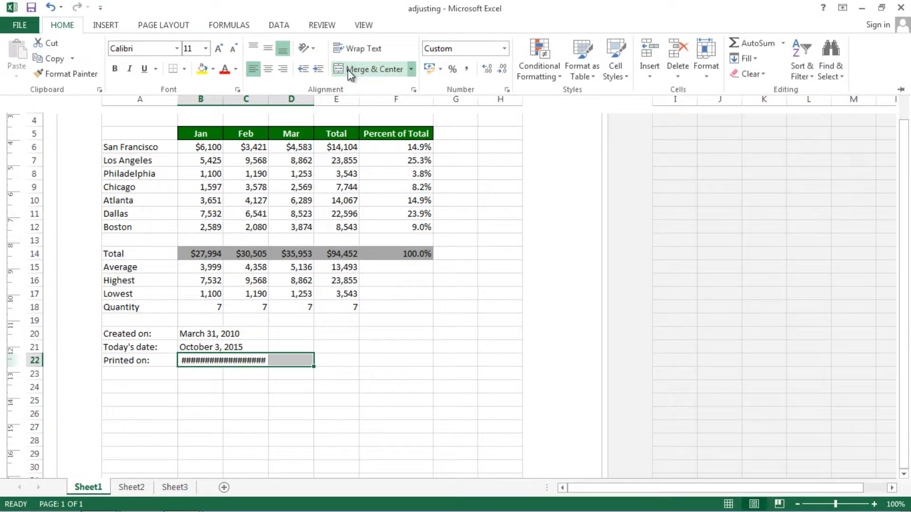
pyautogui.click(351, 71)
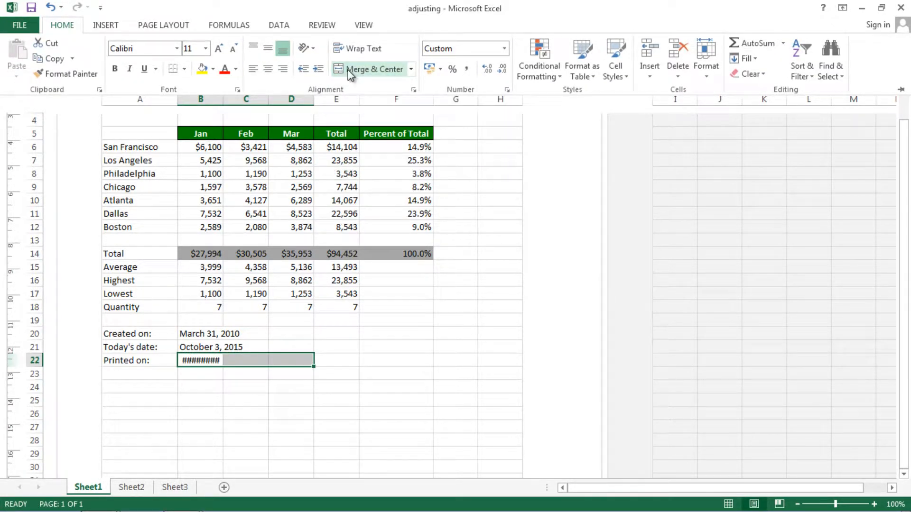
pyautogui.click(348, 70)
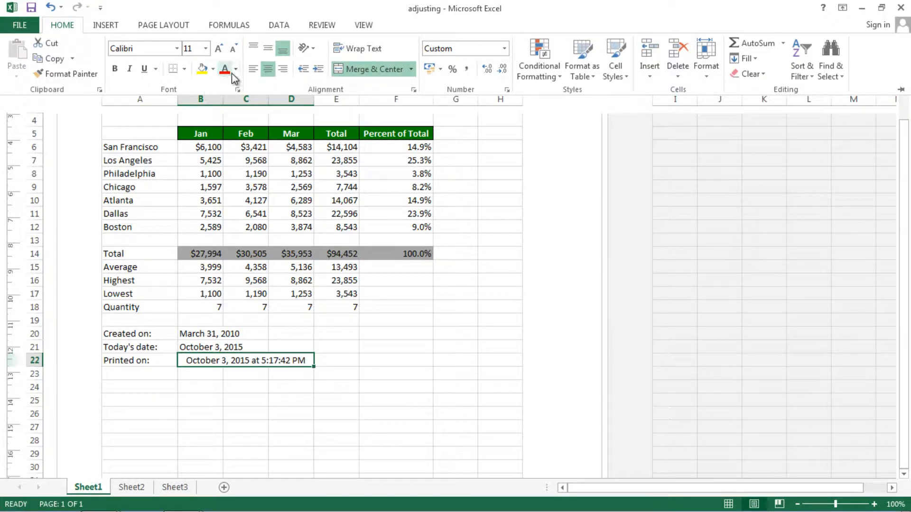
pyautogui.click(252, 71)
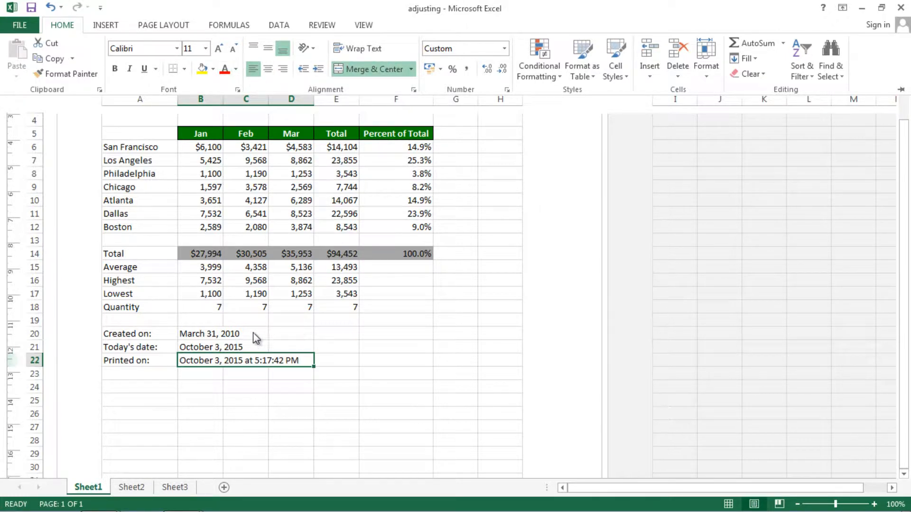
pyautogui.hotkey('ctrl', 'F1')
pyautogui.click(232, 335)
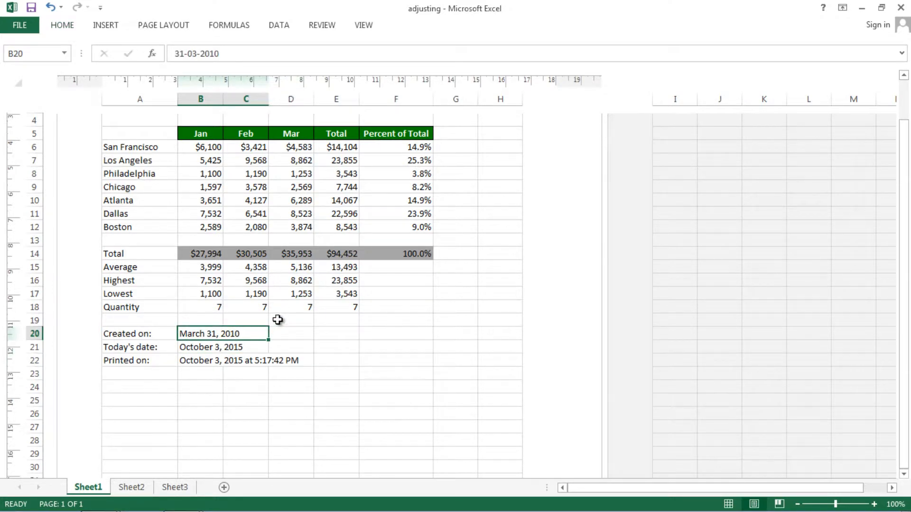
# - Check the exact column width of the Jan through Total columns for B5:E5, leaving the setting as it is
pyautogui.scroll(3, 279, 320)
pyautogui.click(306, 269)
pyautogui.click(273, 285)
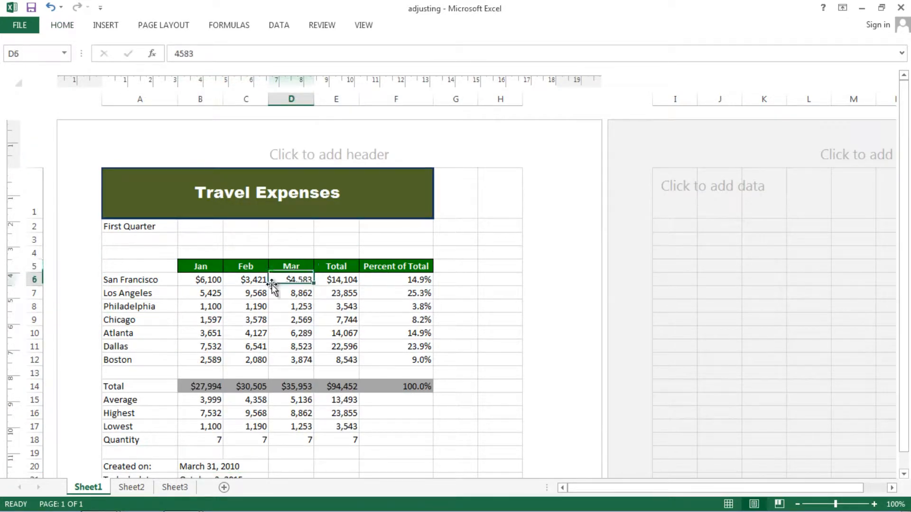
pyautogui.click(261, 291)
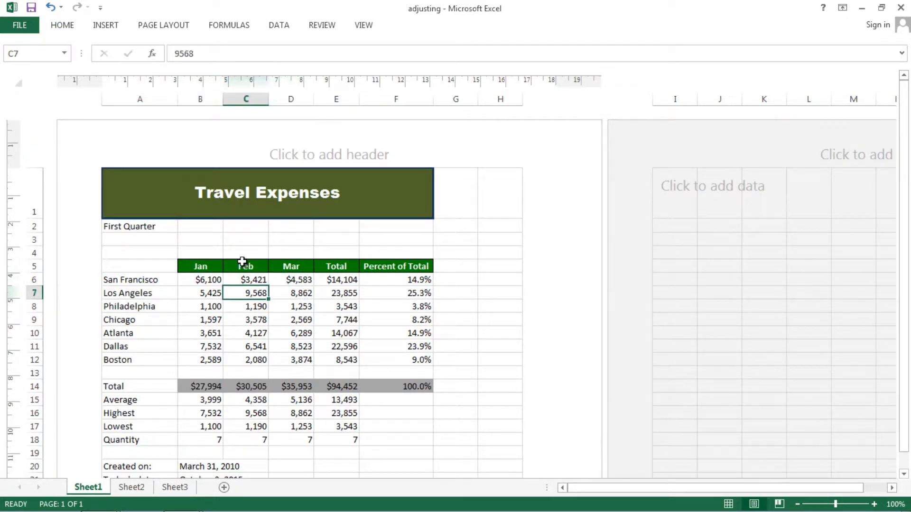
pyautogui.click(201, 267)
pyautogui.moveTo(203, 266); pyautogui.dragTo(338, 267)
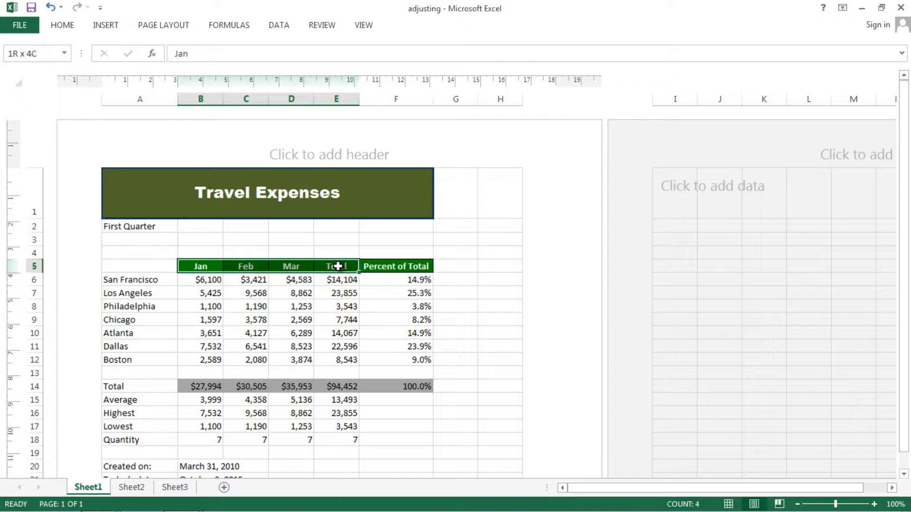
pyautogui.moveTo(338, 266); pyautogui.dragTo(337, 271)
pyautogui.moveTo(337, 272); pyautogui.dragTo(337, 272)
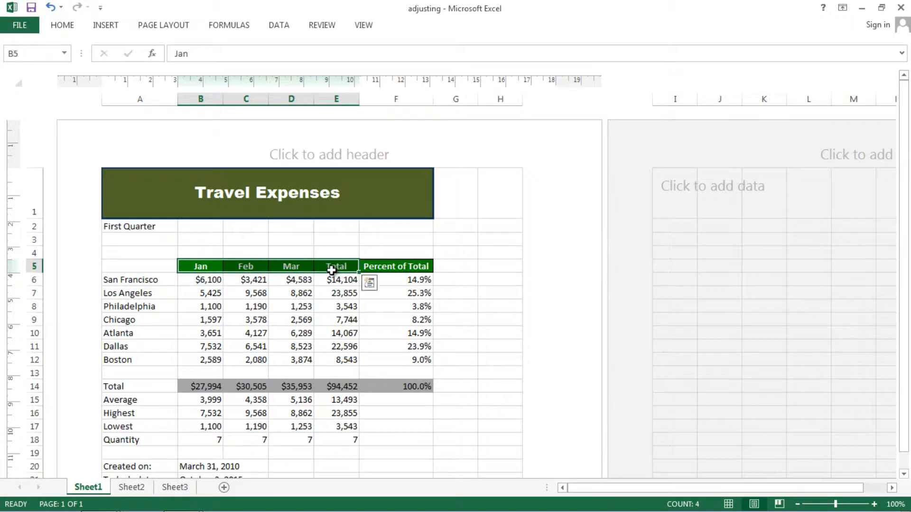
pyautogui.click(65, 29)
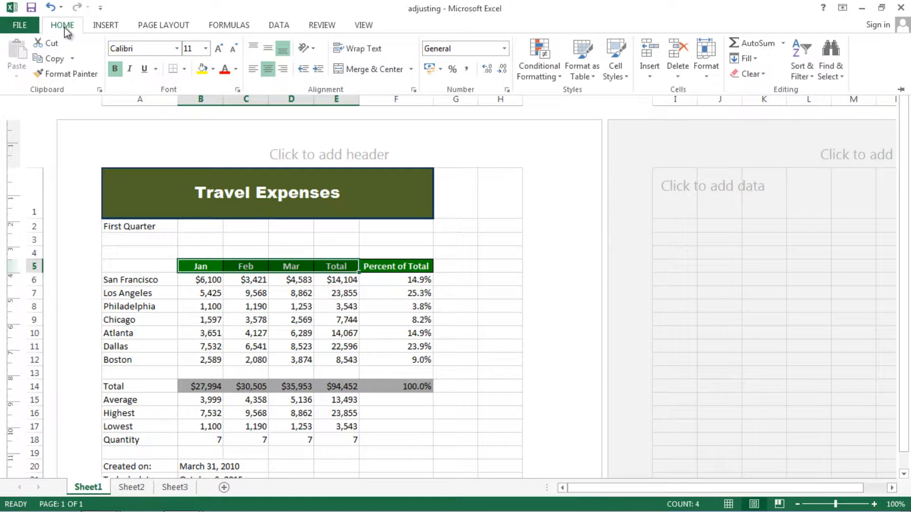
pyautogui.click(709, 77)
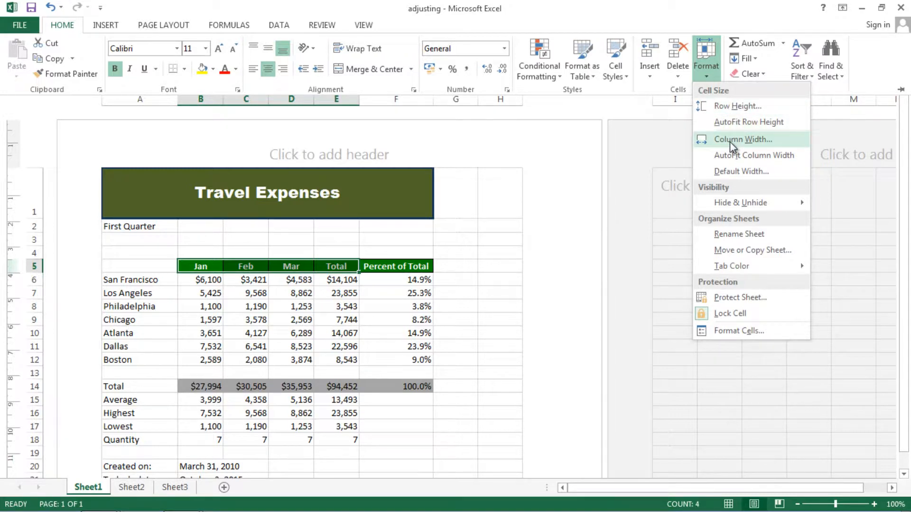
pyautogui.click(730, 141)
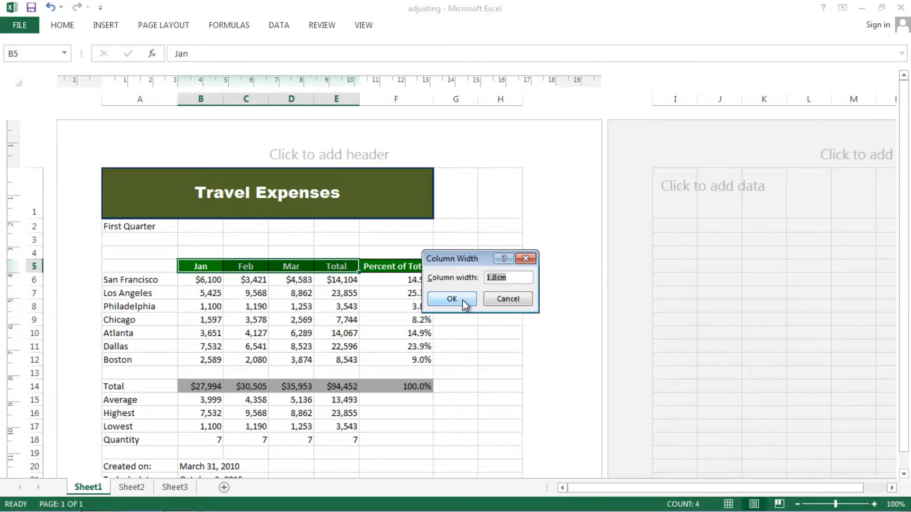
pyautogui.click(504, 300)
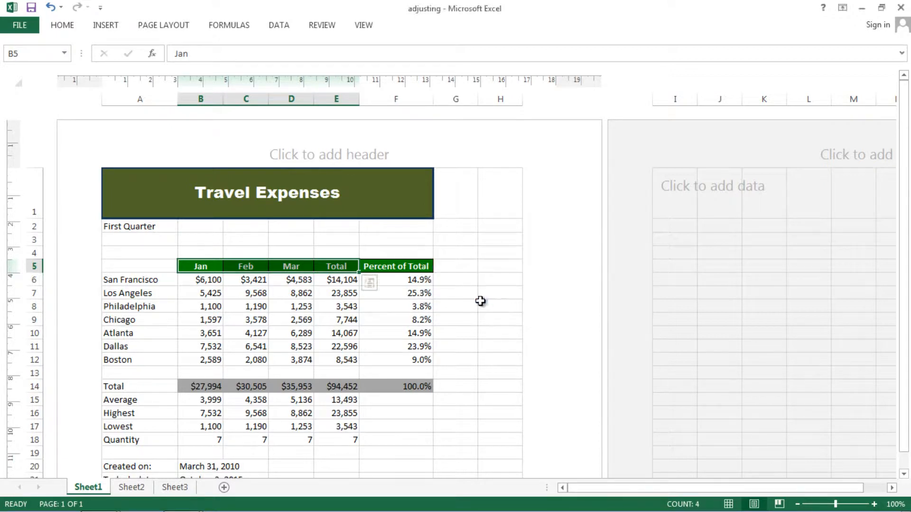
# - Extend the San Francisco label in cell A6 to read "San Francisco and silicon vally"
pyautogui.click(139, 283)
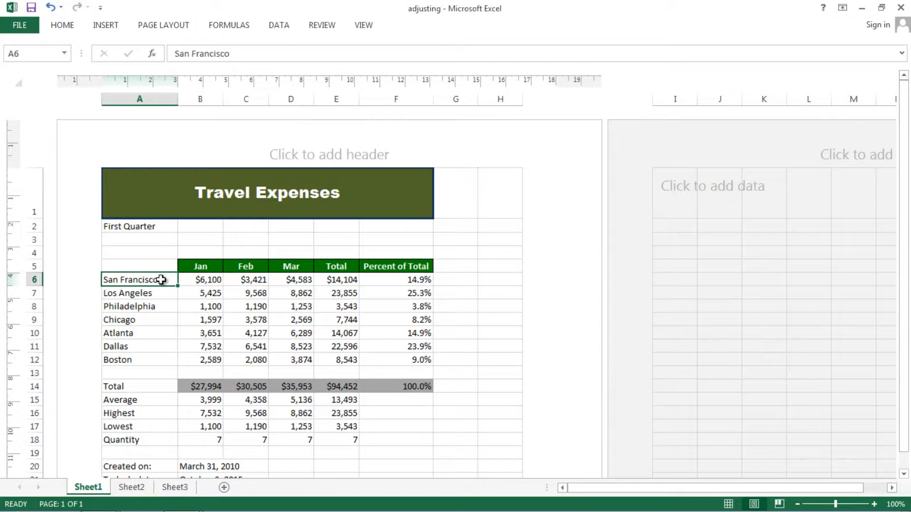
pyautogui.doubleClick(161, 280)
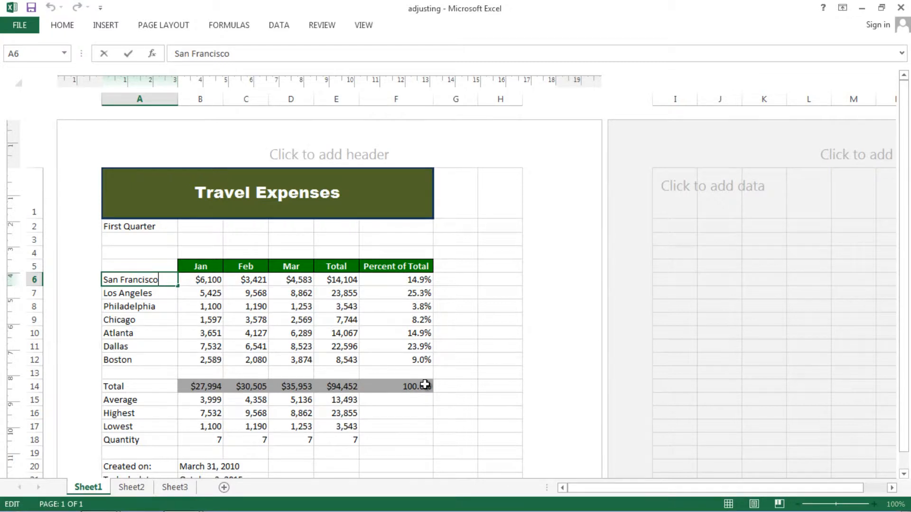
pyautogui.write('and si')
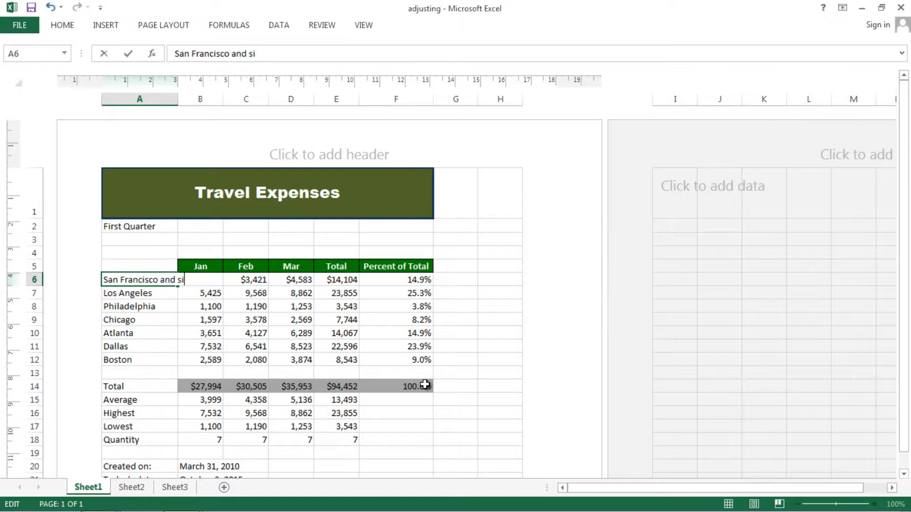
pyautogui.write('licon vally')
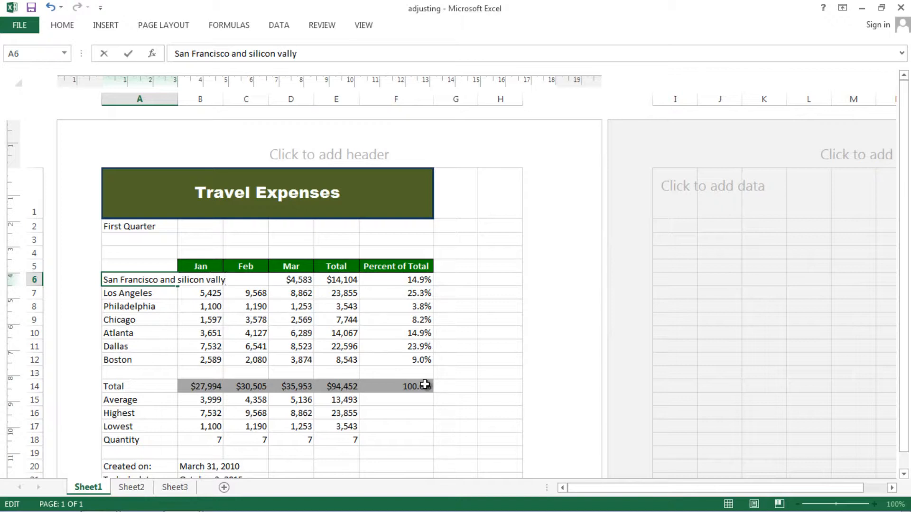
pyautogui.press('Return')
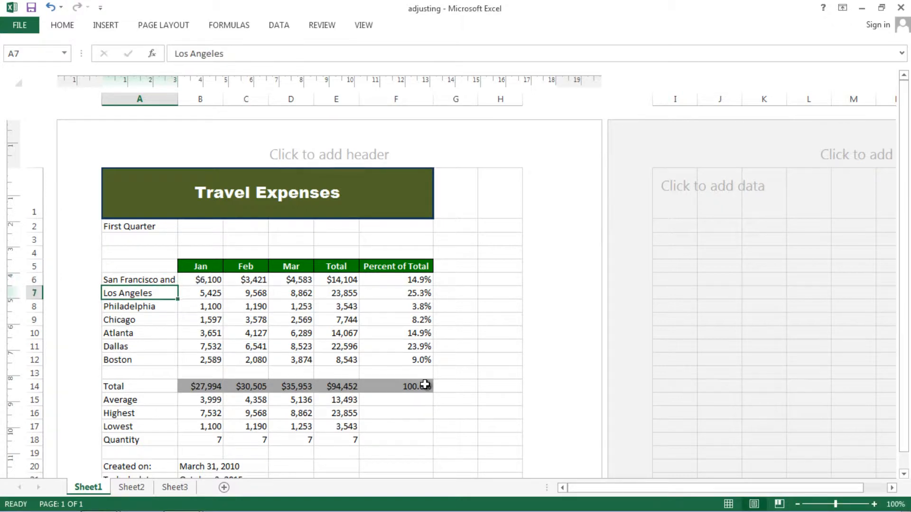
# - Remove "and silicon vally" from the label in cell A6, keeping only San Francisco
pyautogui.click(147, 278)
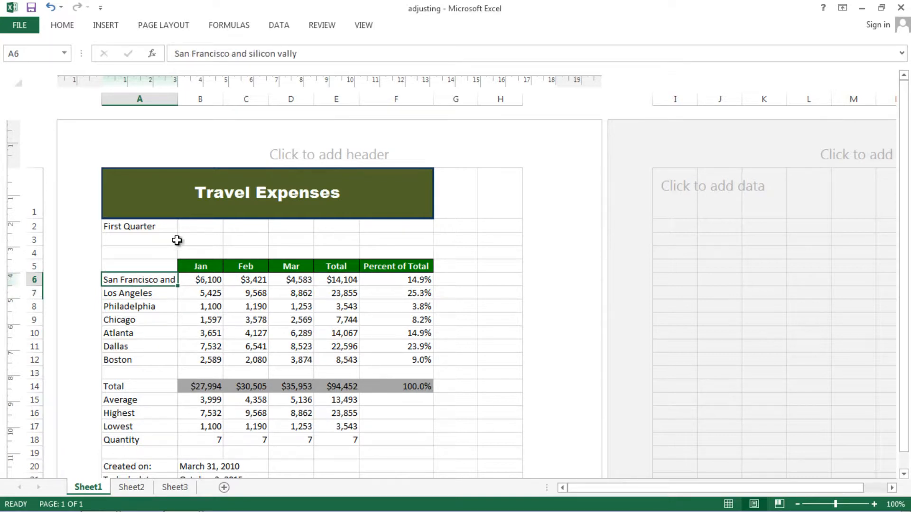
pyautogui.click(247, 53)
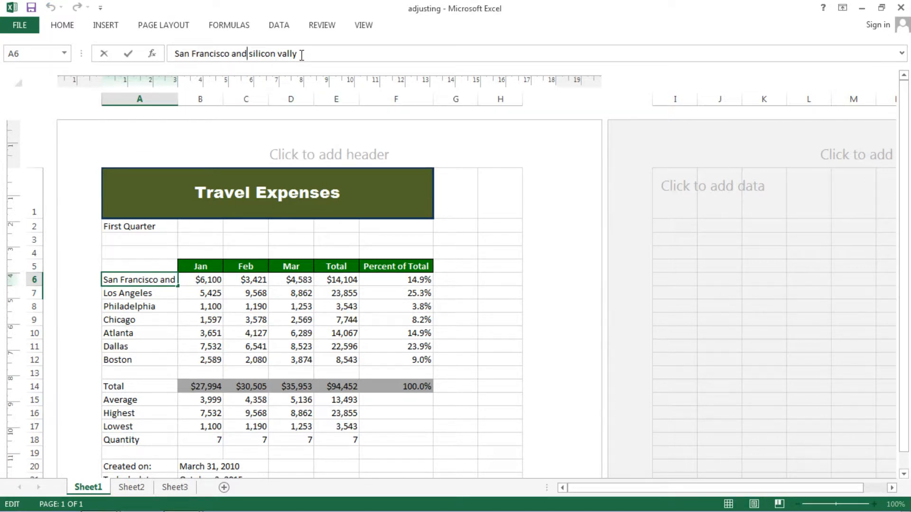
pyautogui.moveTo(301, 54); pyautogui.dragTo(234, 55)
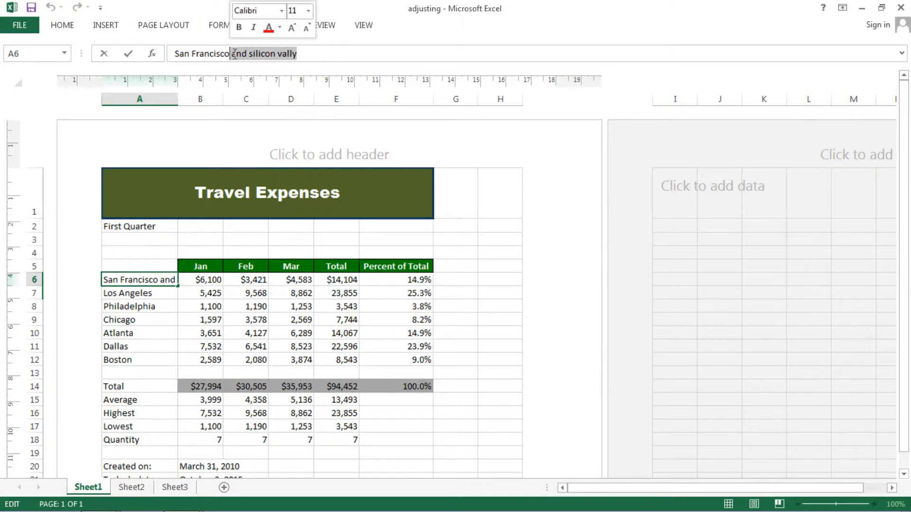
pyautogui.press('BackSpace')
pyautogui.press('Return')
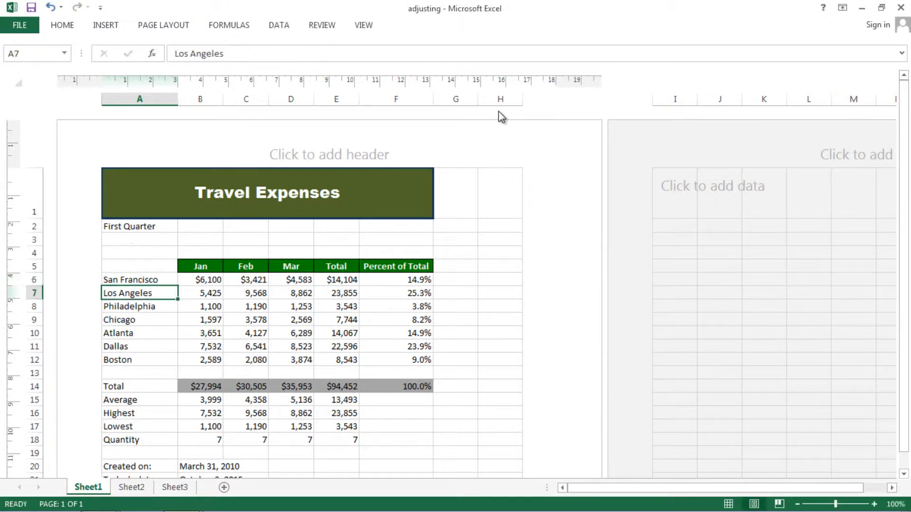
pyautogui.press('Up')
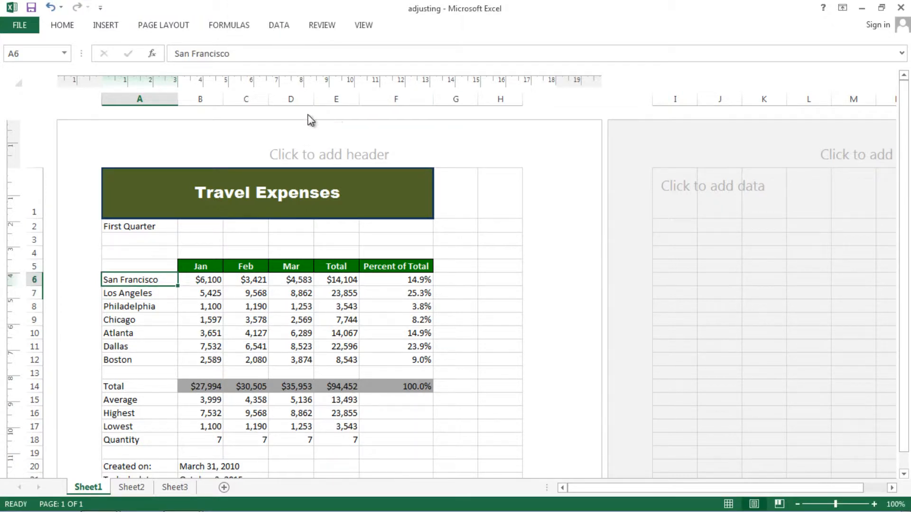
# - Replace the San Francisco label in cell A6 with "and silicon vally"
pyautogui.doubleClick(157, 276)
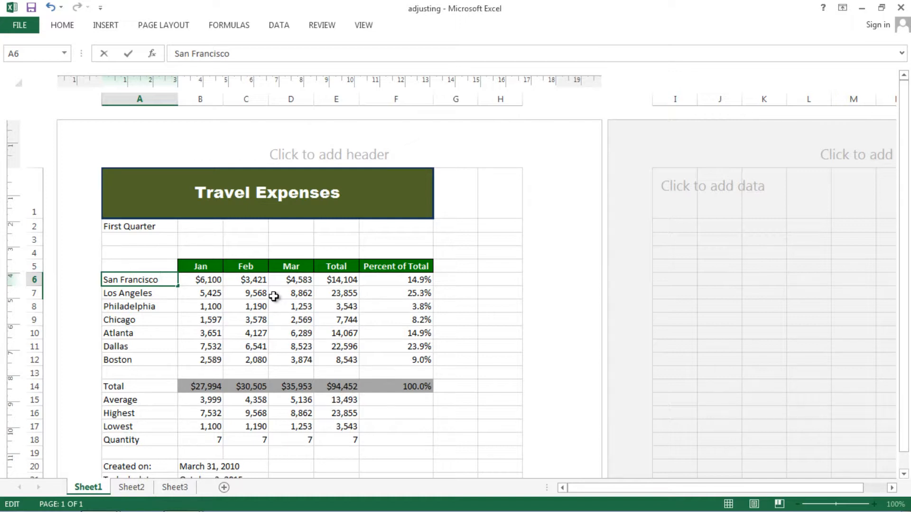
pyautogui.press('Escape')
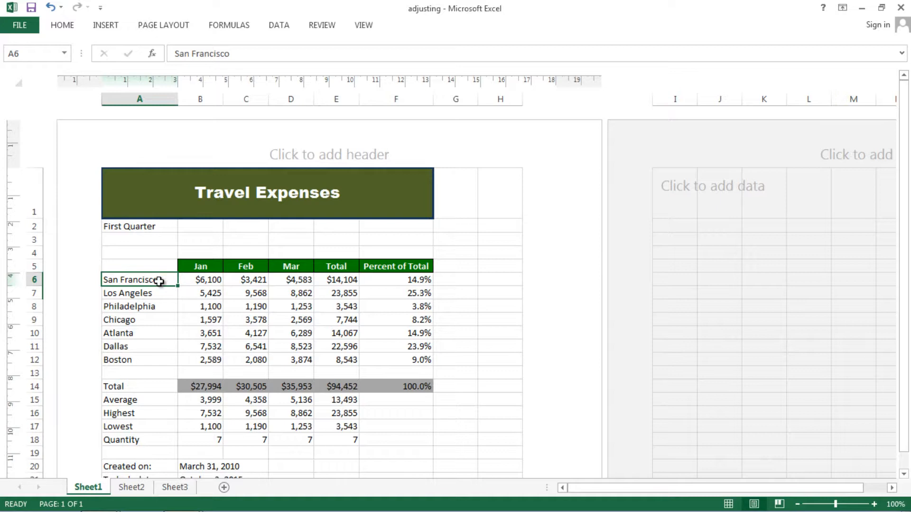
pyautogui.write('and')
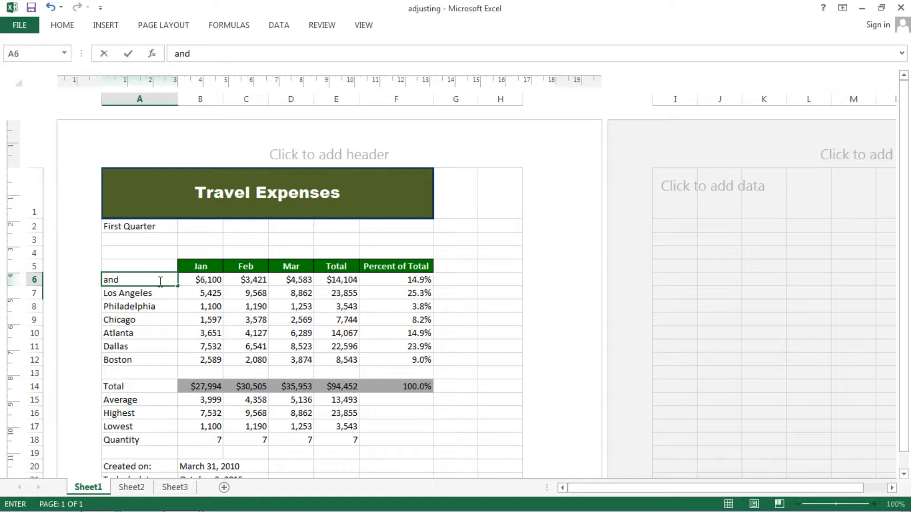
pyautogui.write(' silicon vally')
pyautogui.press('Return')
# - Undo the replacement of the label in cell A6
pyautogui.click(159, 281)
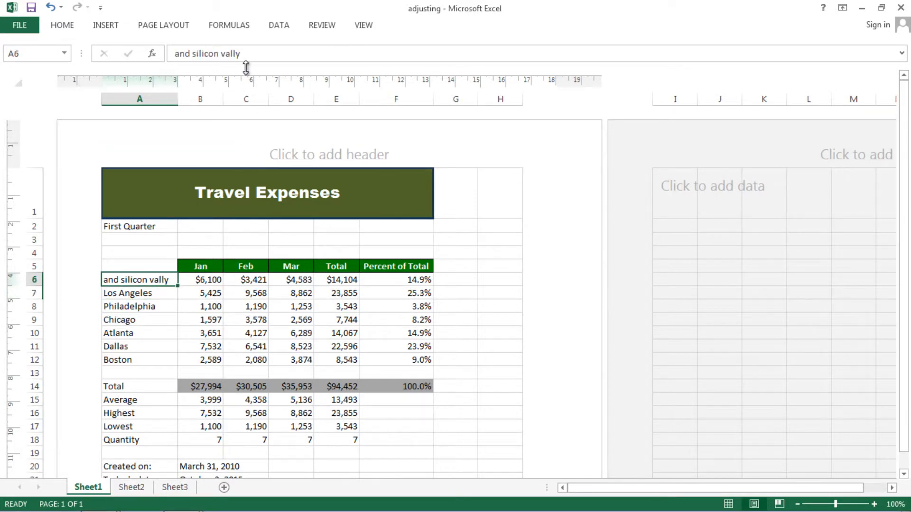
pyautogui.doubleClick(255, 49)
pyautogui.click(255, 50)
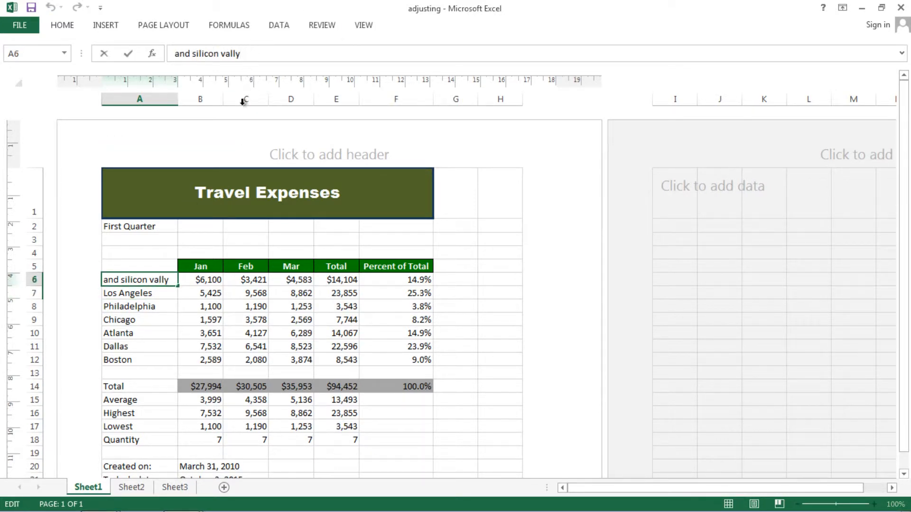
pyautogui.press('Escape')
pyautogui.hotkey('ctrl', 'z')
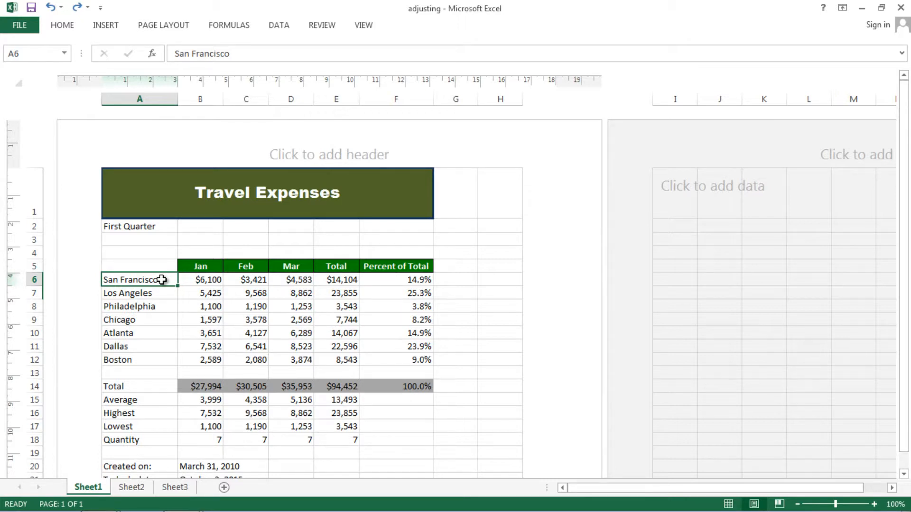
# - Try adding "and silicon vally" on the same line as San Francisco in cell A6, and undo the change
pyautogui.doubleClick(162, 280)
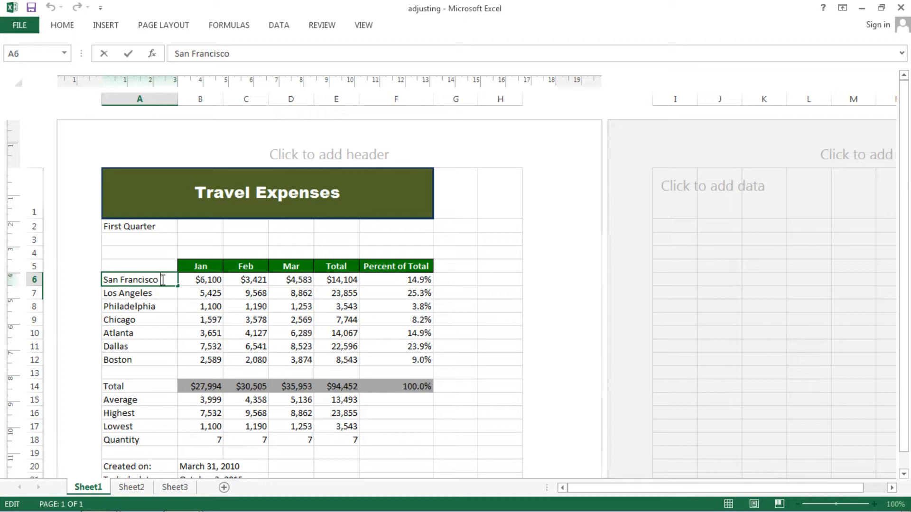
pyautogui.write('and si')
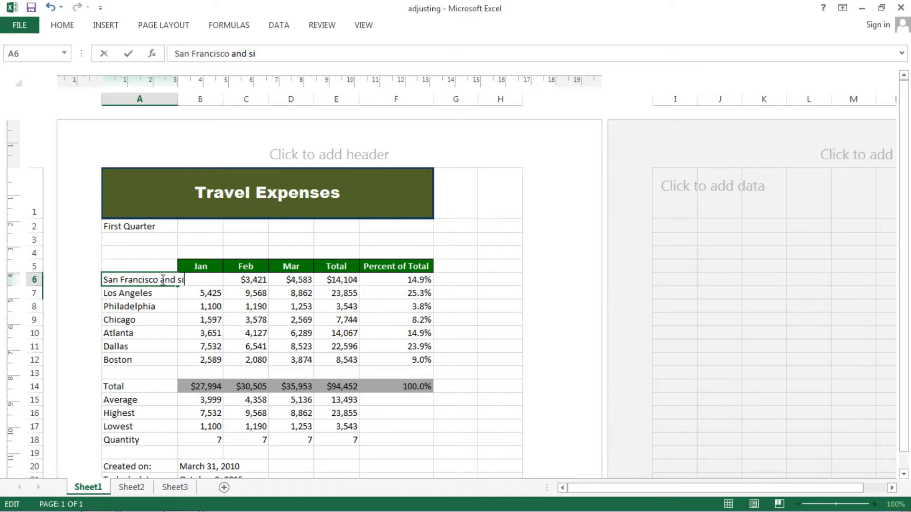
pyautogui.write('licon vally')
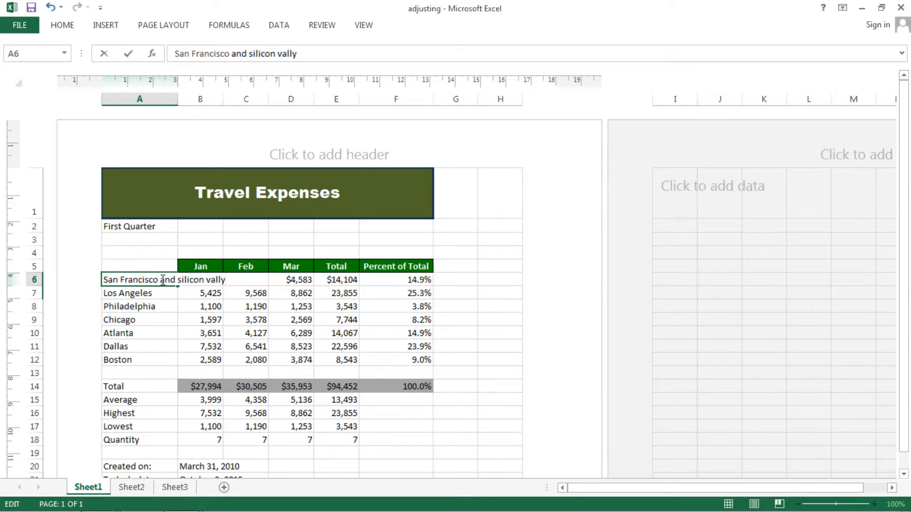
pyautogui.hotkey('ctrl', 'Return')
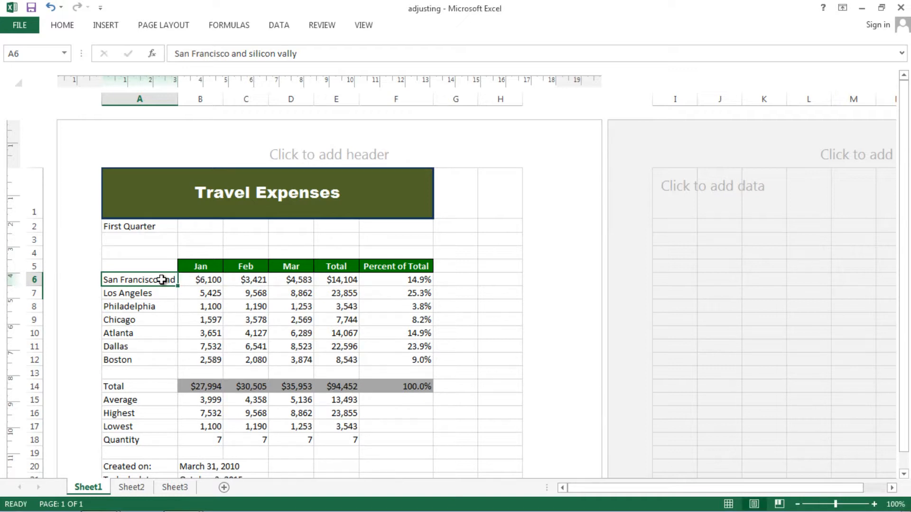
pyautogui.hotkey('ctrl', 'z')
# - Add a line break after San Francisco in cell A6 and enter "and silicon vally" on the second line
pyautogui.doubleClick(163, 279)
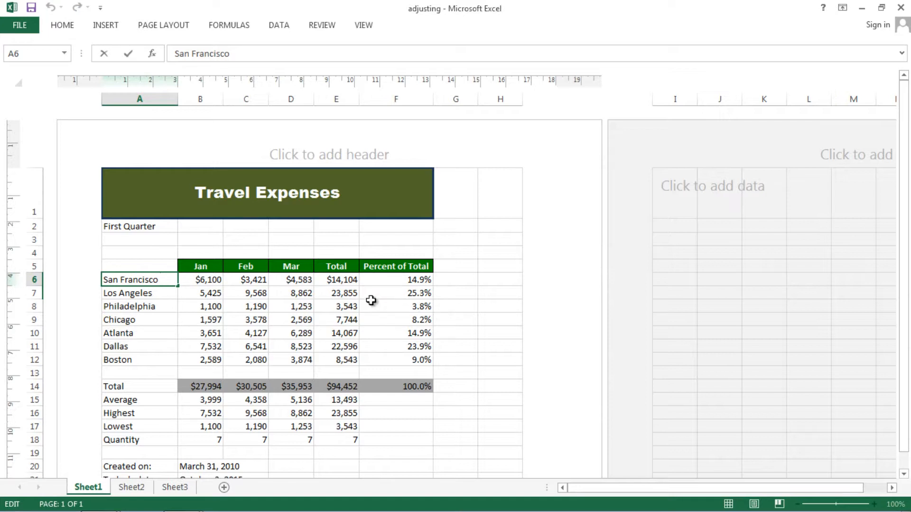
pyautogui.hotkey('alt', 'Return')
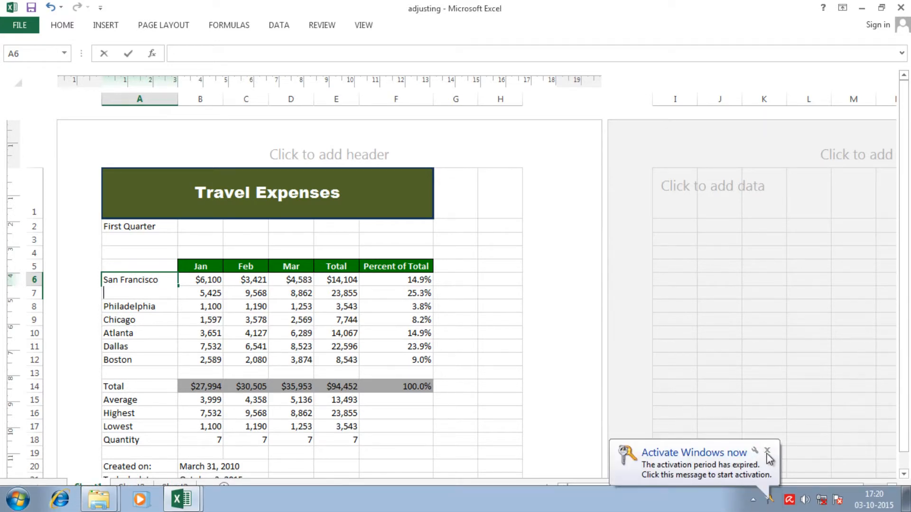
pyautogui.click(767, 452)
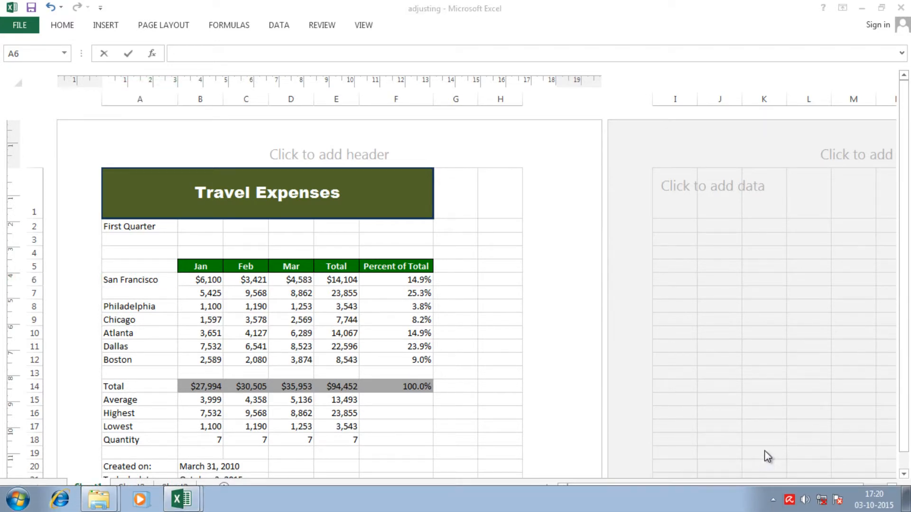
pyautogui.click(141, 290)
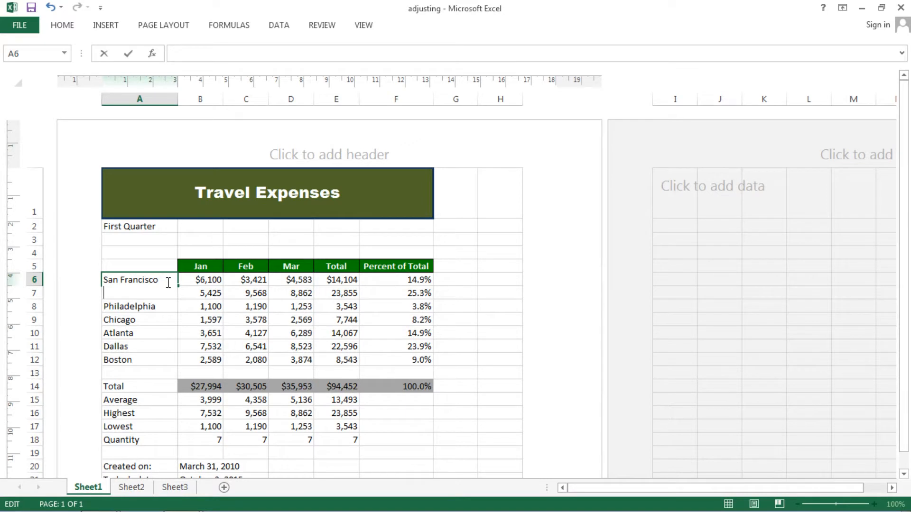
pyautogui.write('and silicon')
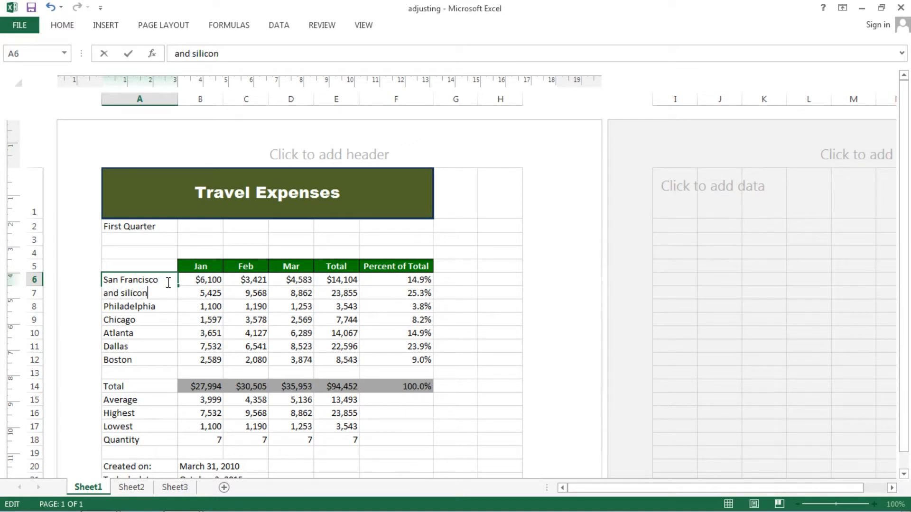
pyautogui.write(' vally')
pyautogui.press('Return')
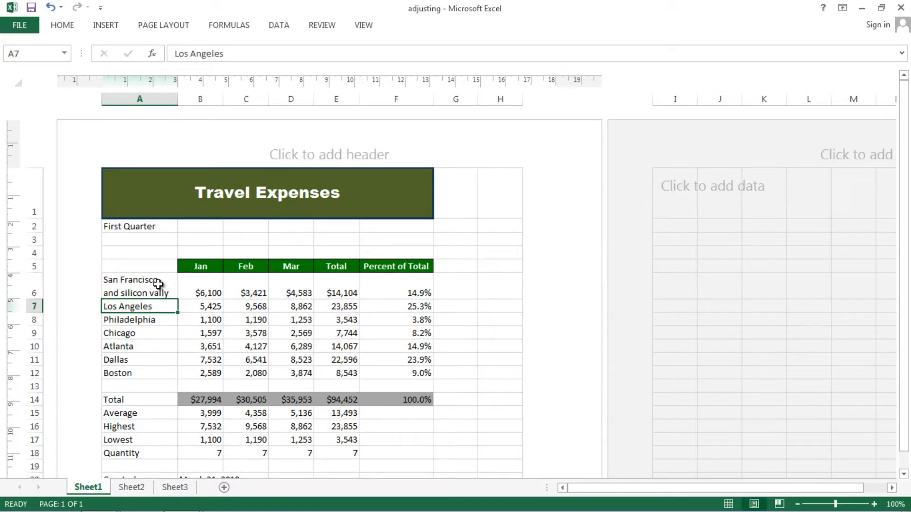
# - Extend the Los Angeles label in cell A7 to read "Los Angeles and some text", ending with a line break
pyautogui.click(157, 287)
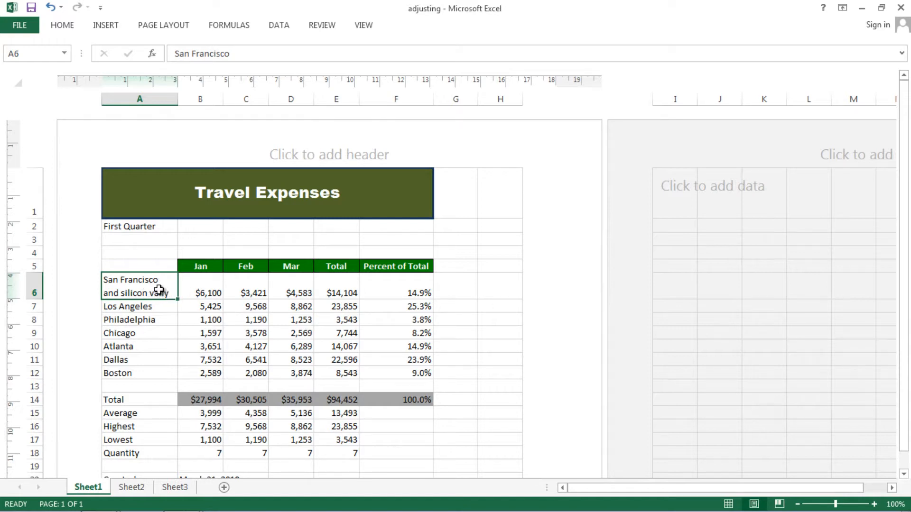
pyautogui.click(156, 306)
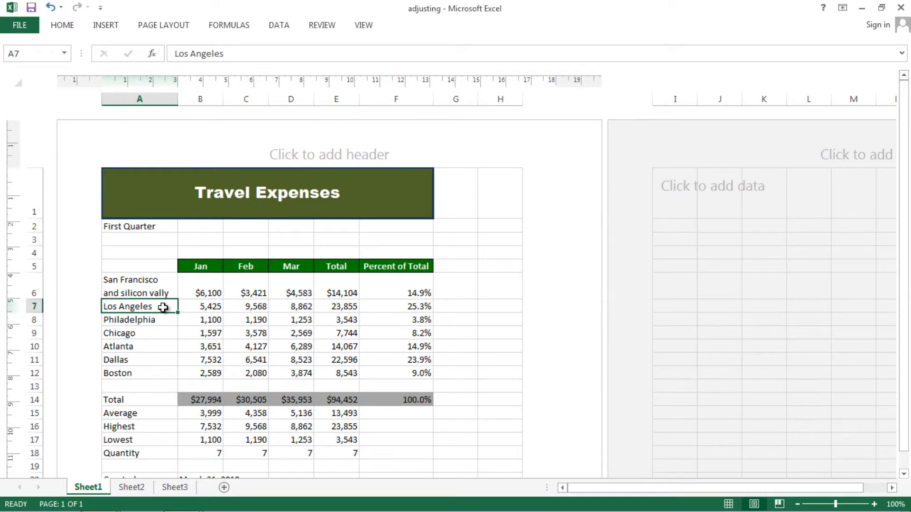
pyautogui.doubleClick(164, 307)
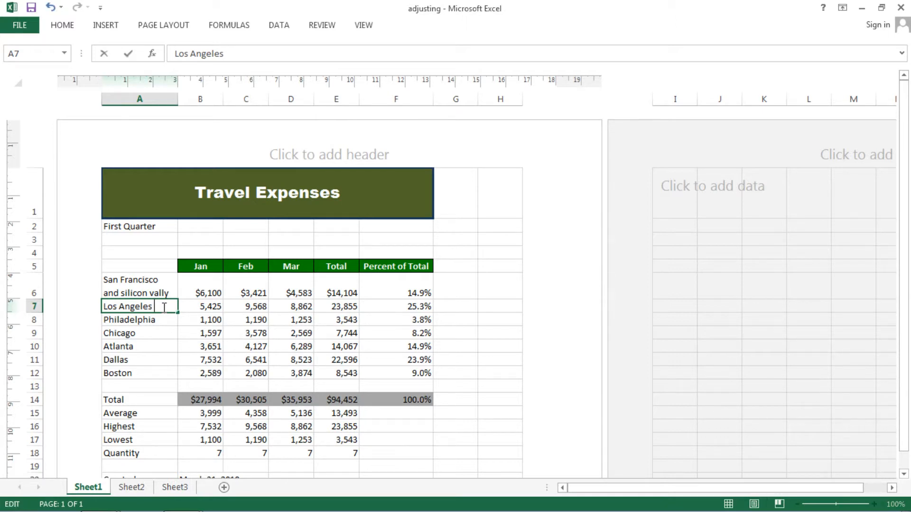
pyautogui.write('and some ')
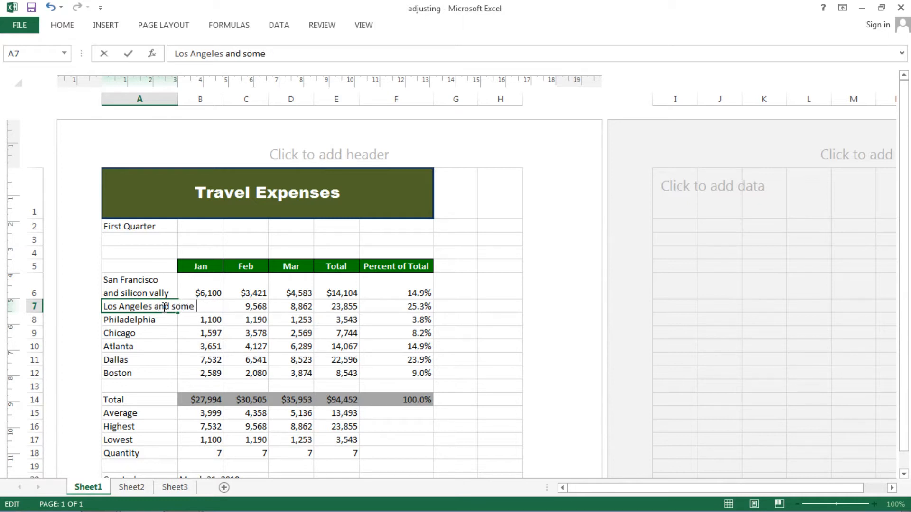
pyautogui.write('text')
pyautogui.hotkey('alt', 'Return')
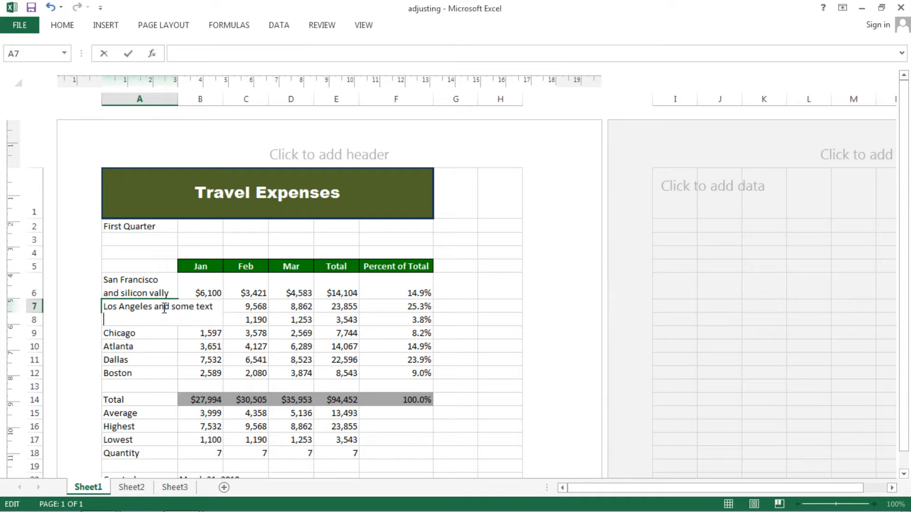
pyautogui.press('Up')
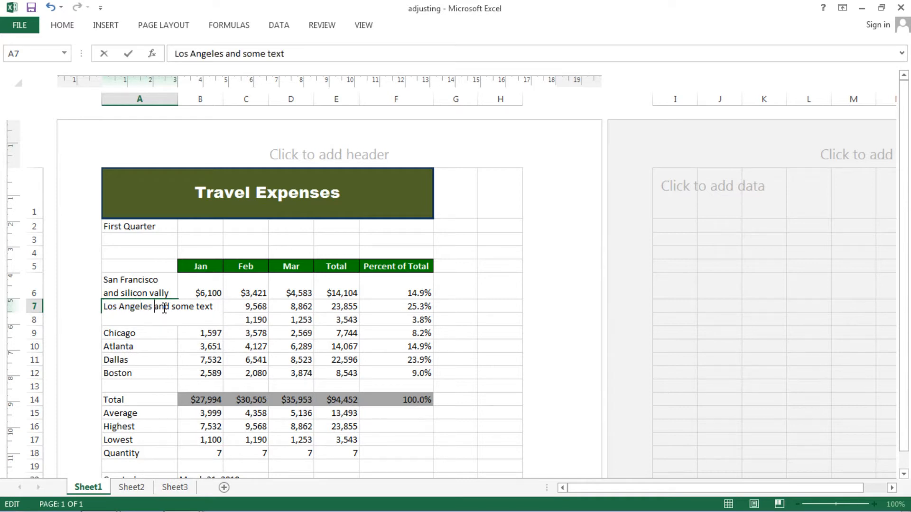
pyautogui.press('Return')
pyautogui.click(163, 308)
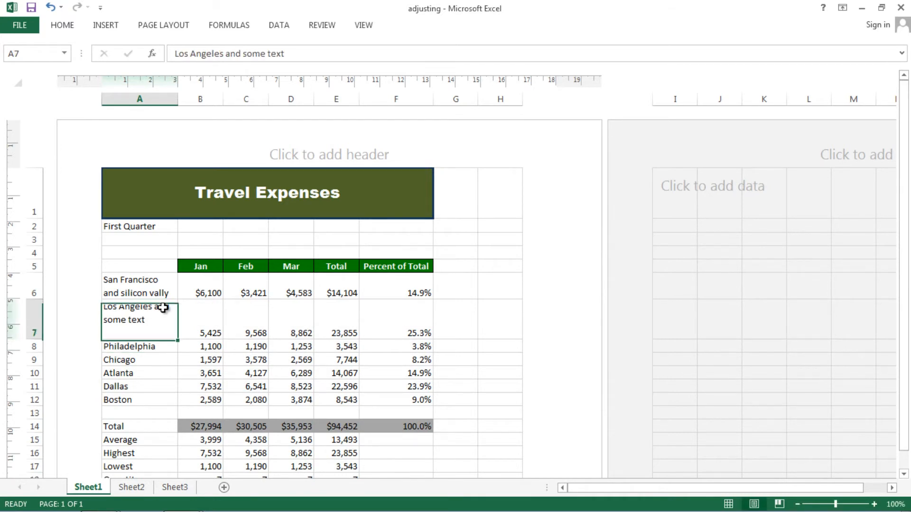
# - Add a second line reading "asdfasdfasdf" below Philadelphia within cell A8
pyautogui.doubleClick(145, 346)
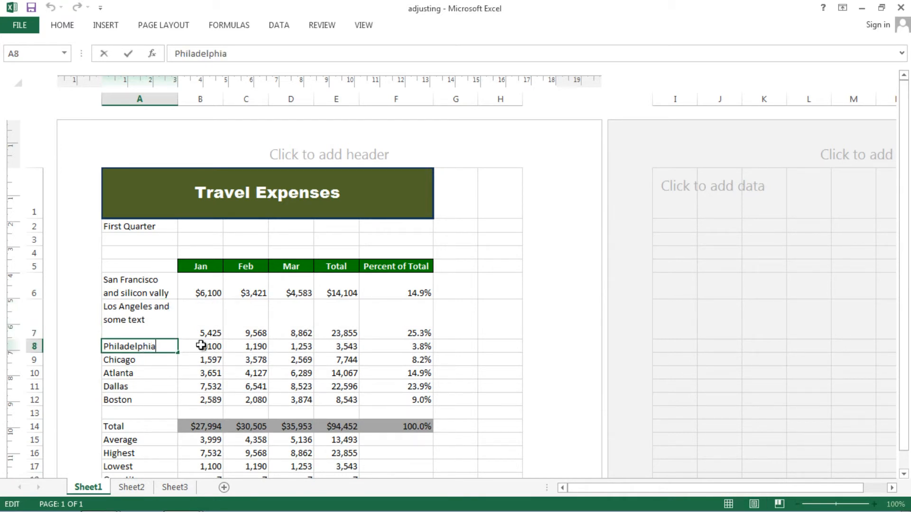
pyautogui.hotkey('alt', 'Return')
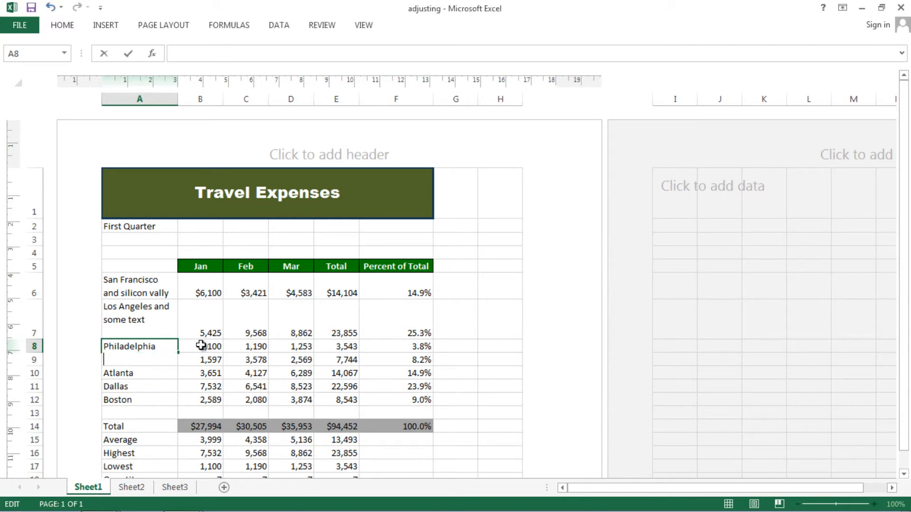
pyautogui.write('asdfasdfasdf')
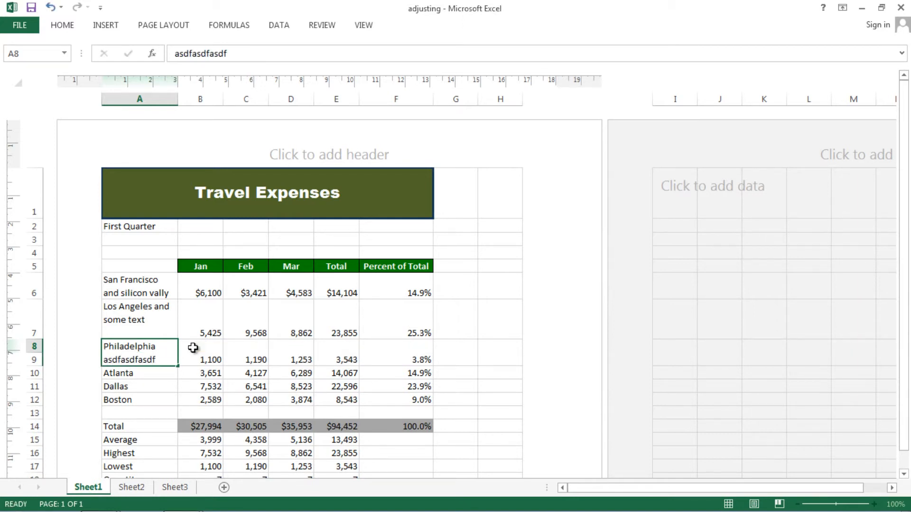
pyautogui.press('Return')
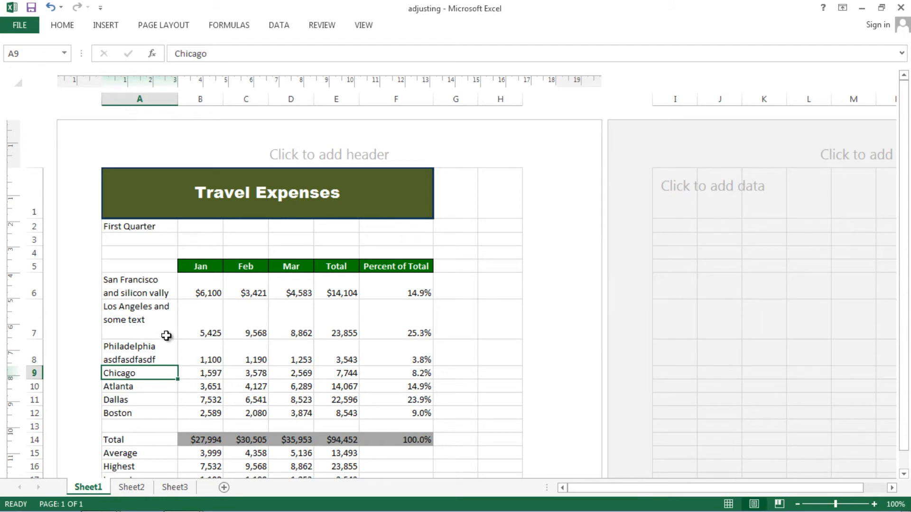
# - Set the text orientation of the city labels in cells A6:A8 to 45 degrees
pyautogui.click(152, 321)
pyautogui.click(147, 286)
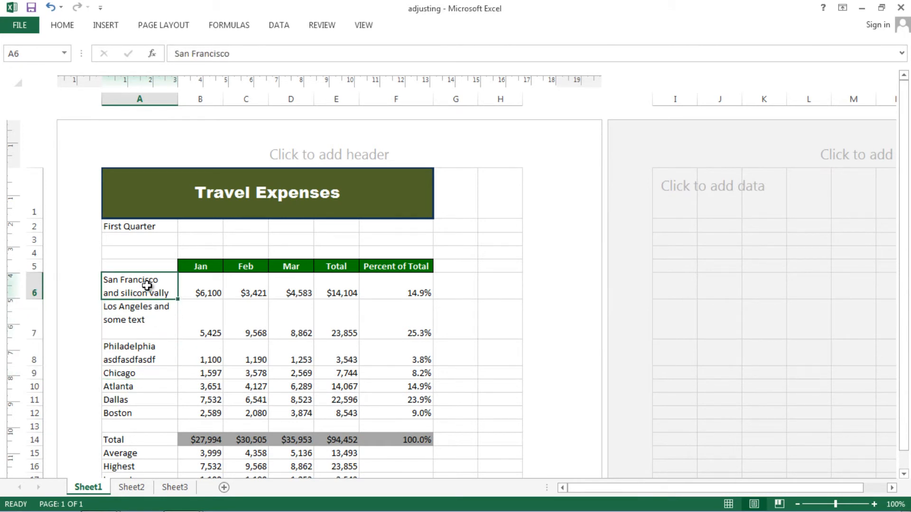
pyautogui.click(146, 321)
pyautogui.click(144, 288)
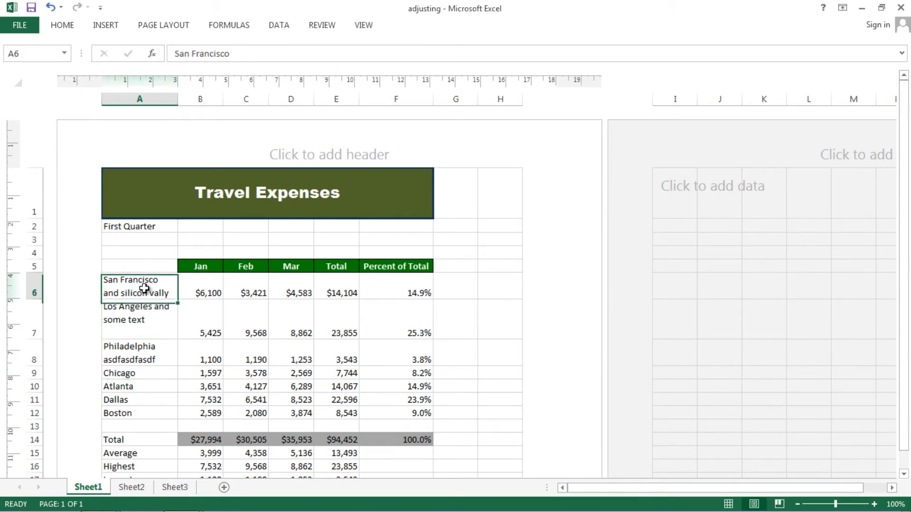
pyautogui.moveTo(144, 286); pyautogui.dragTo(146, 350)
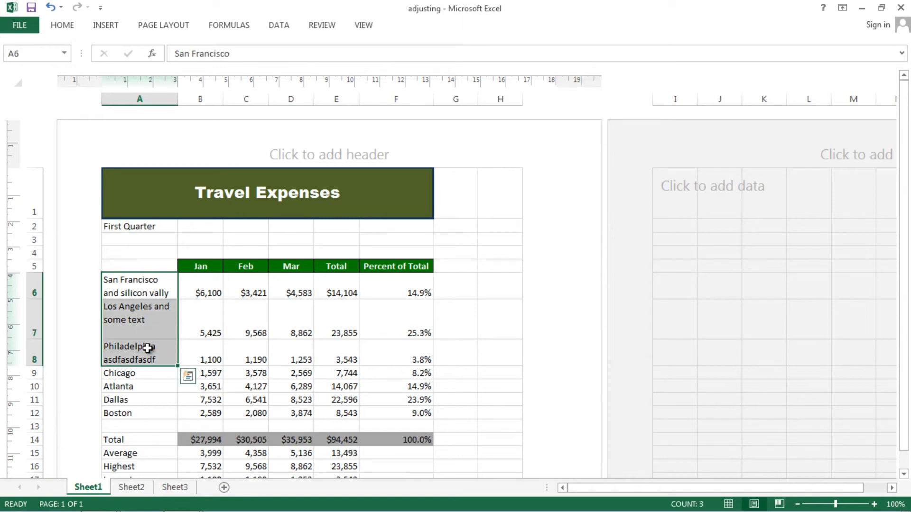
pyautogui.rightClick(153, 312)
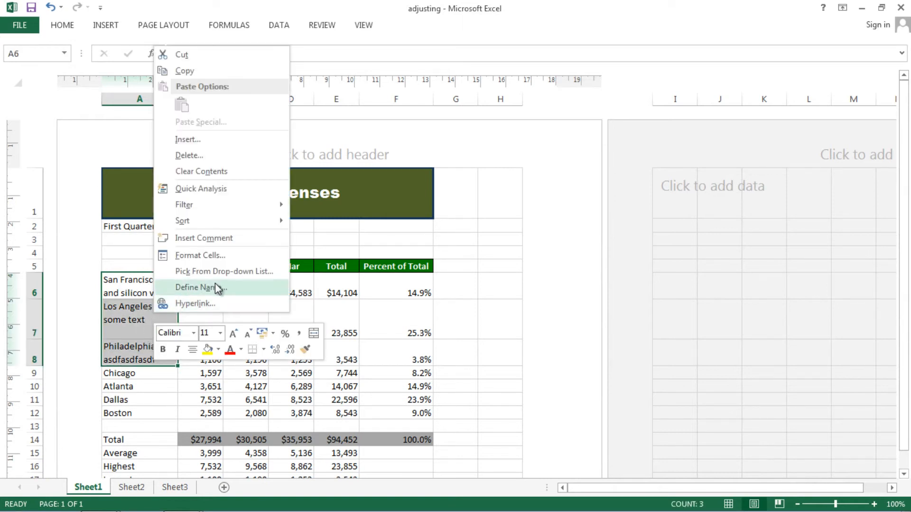
pyautogui.click(252, 256)
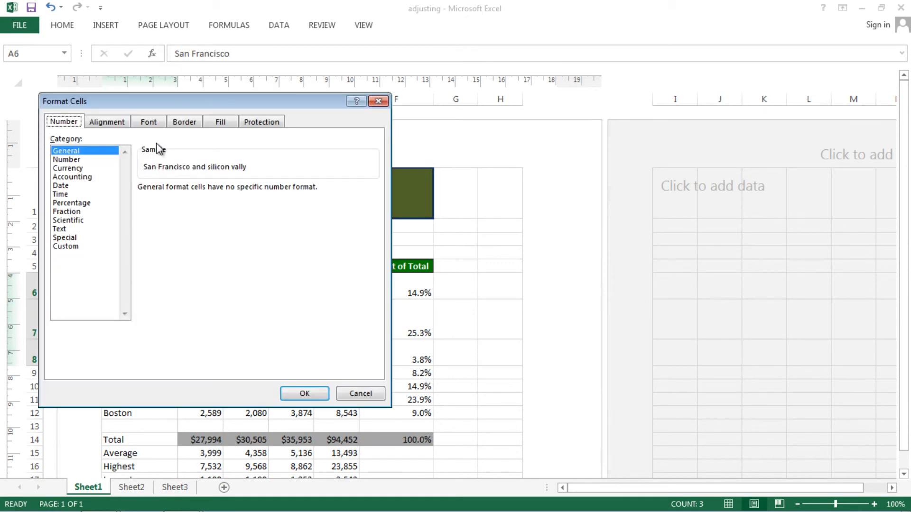
pyautogui.click(118, 124)
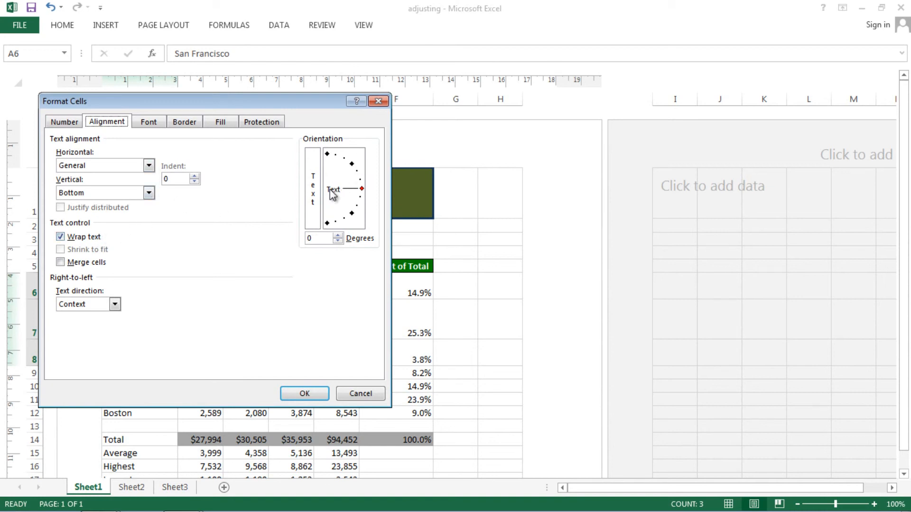
pyautogui.click(351, 164)
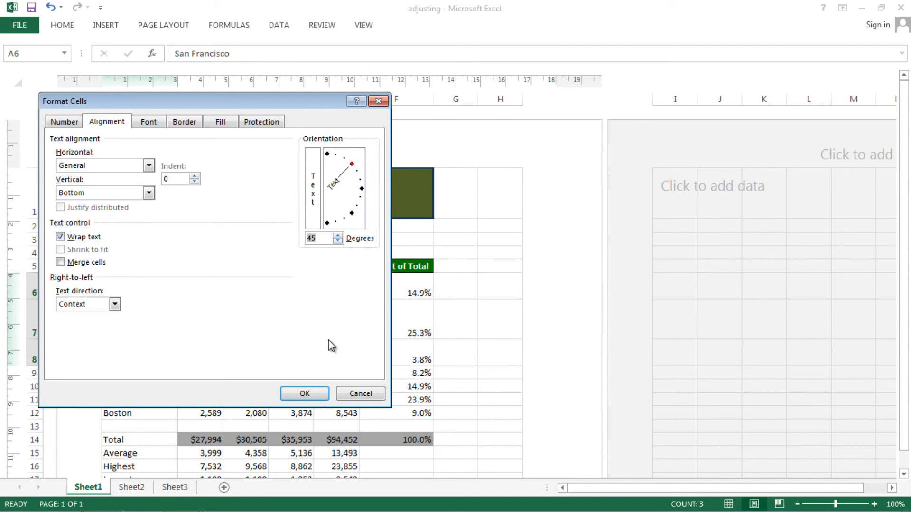
pyautogui.click(305, 394)
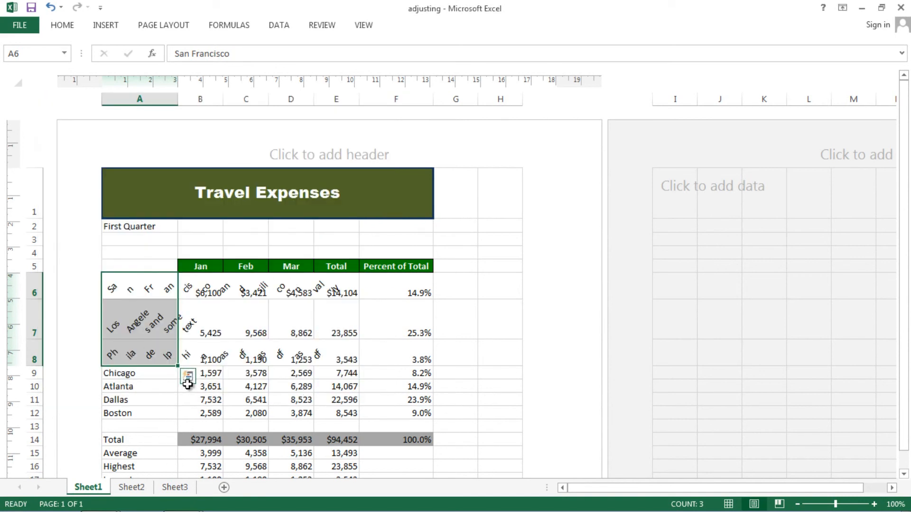
# - Undo the 45-degree text rotation of cells A6:A8 and deselect the range
pyautogui.hotkey('ctrl', 'z')
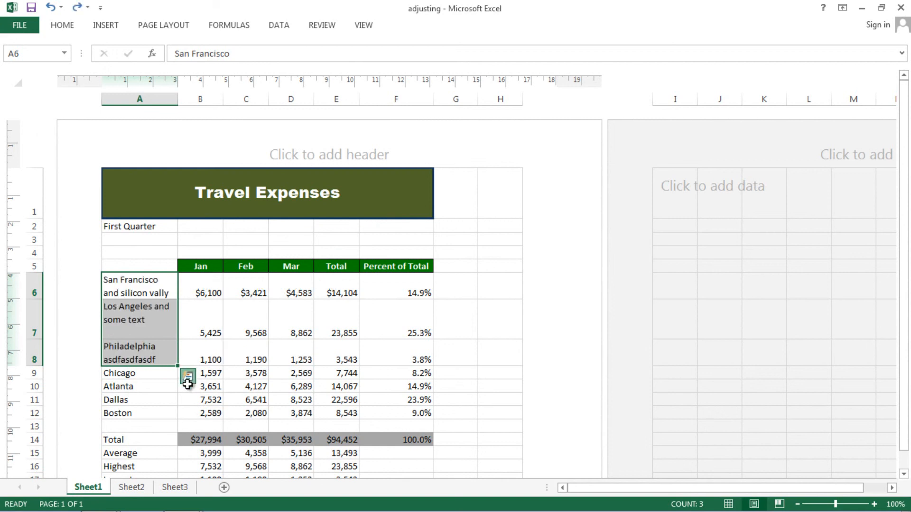
pyautogui.click(188, 379)
pyautogui.click(484, 372)
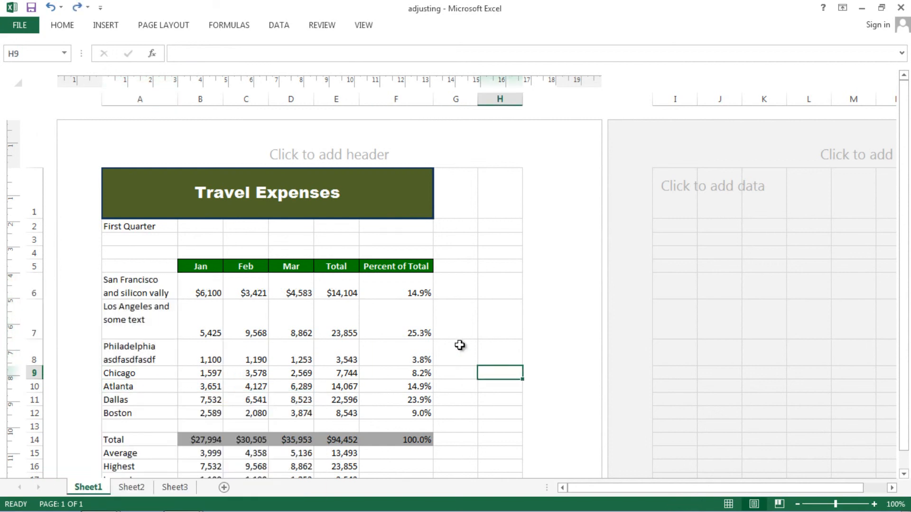
pyautogui.click(453, 327)
pyautogui.click(246, 323)
pyautogui.click(147, 307)
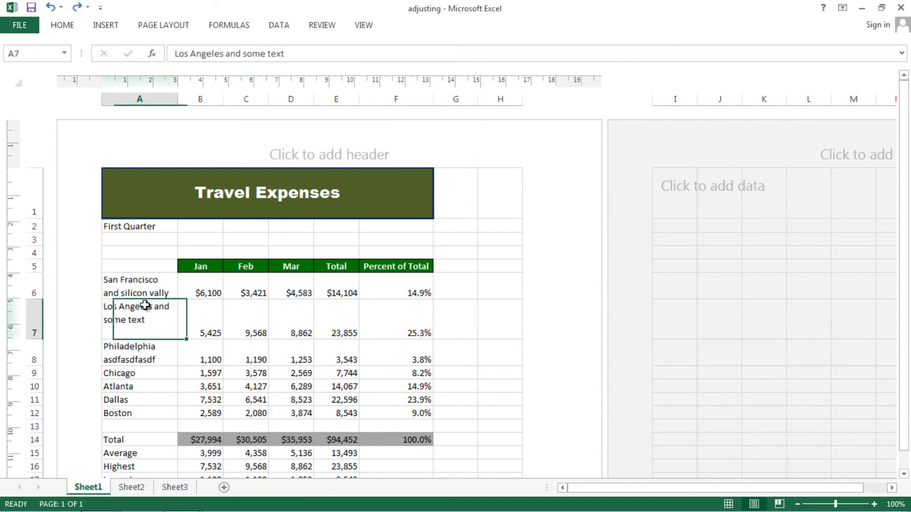
pyautogui.click(154, 280)
pyautogui.scroll(-3, 374, 302)
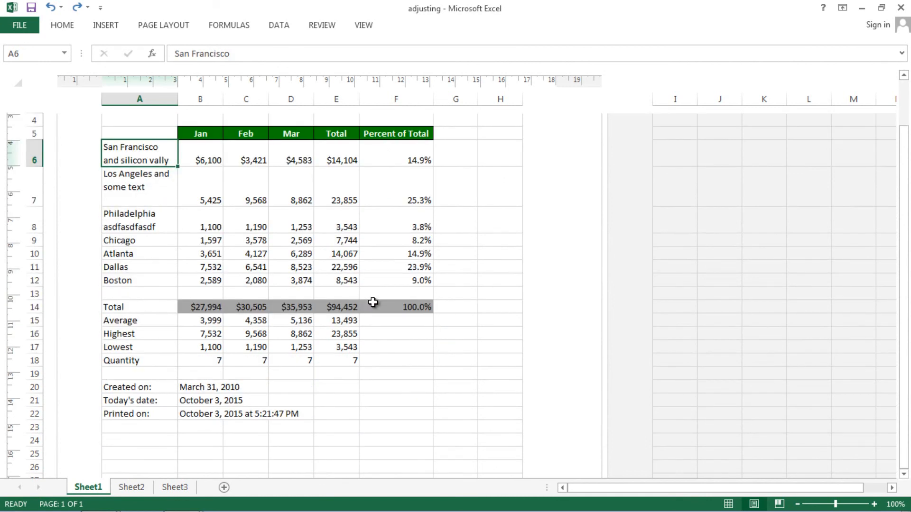
pyautogui.click(258, 384)
pyautogui.click(356, 375)
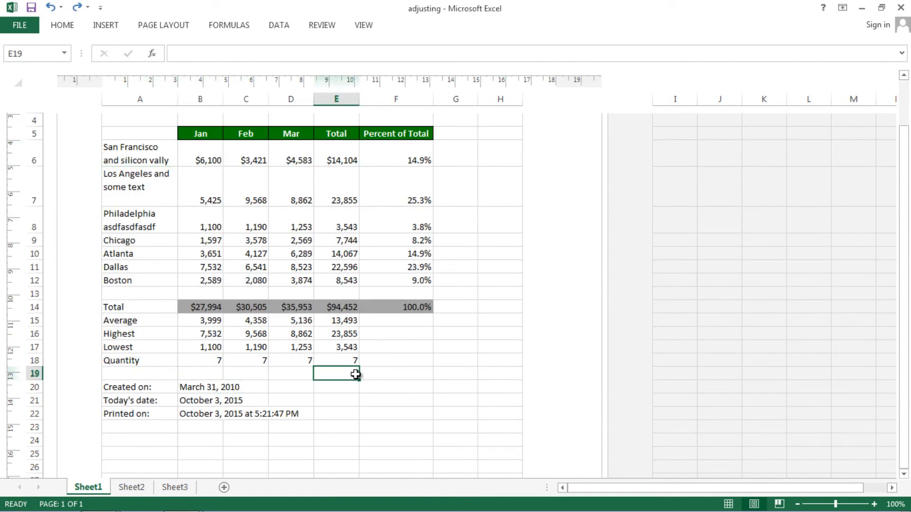